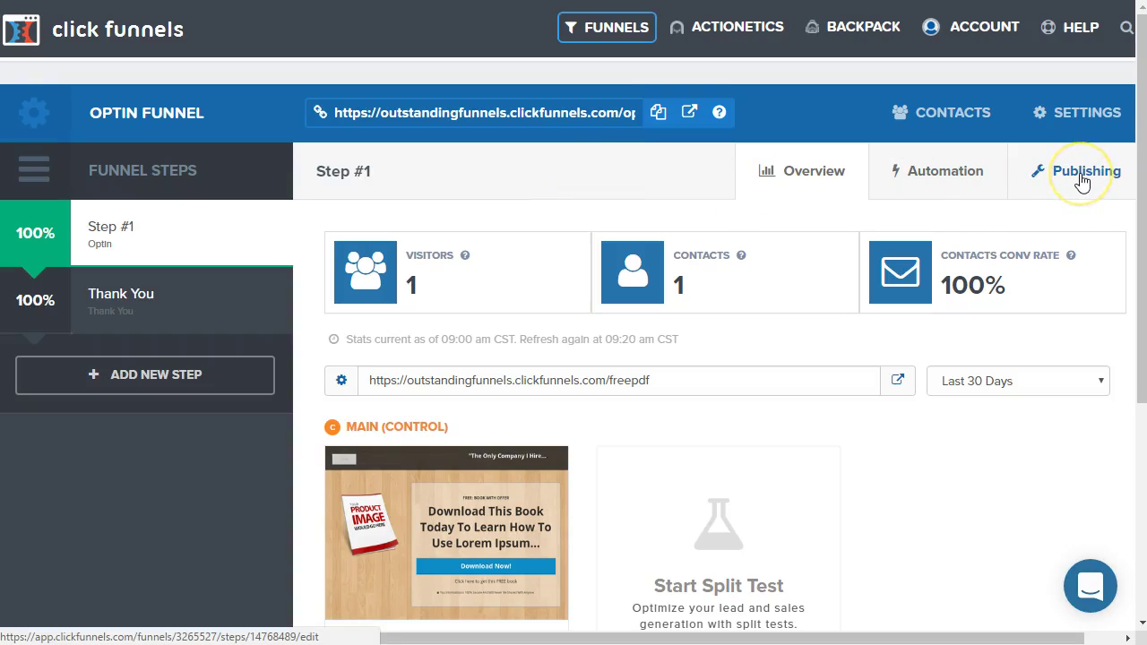
Open Step #1's Automation tab and start a new funnel action for the Everyone trigger list
click(953, 179)
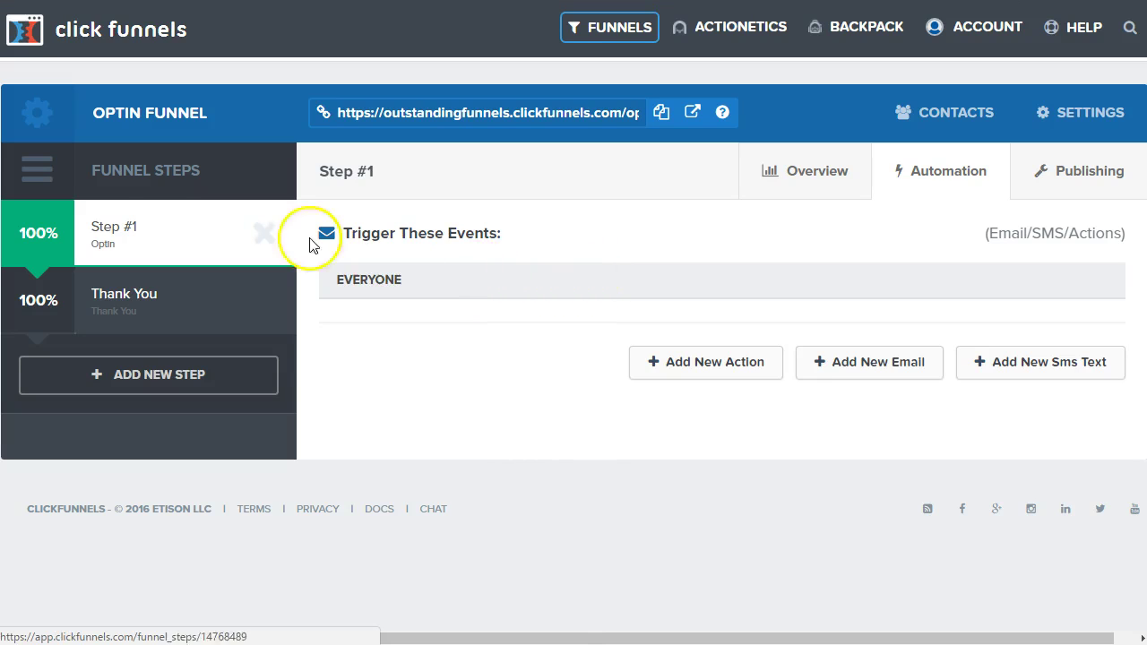
click(131, 233)
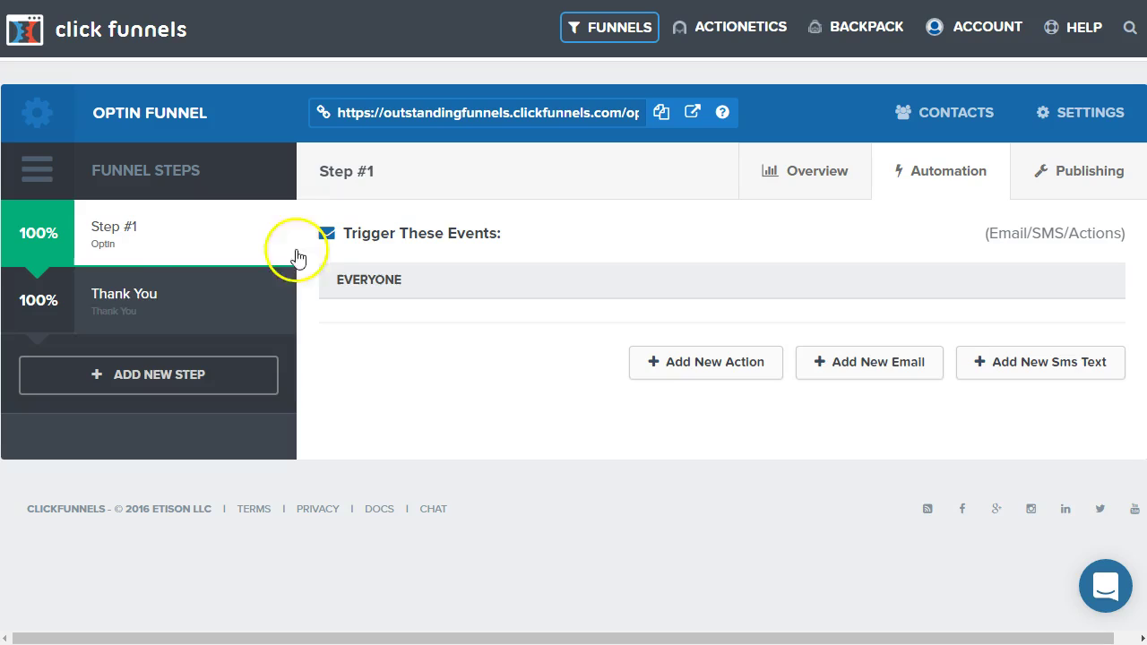
click(140, 313)
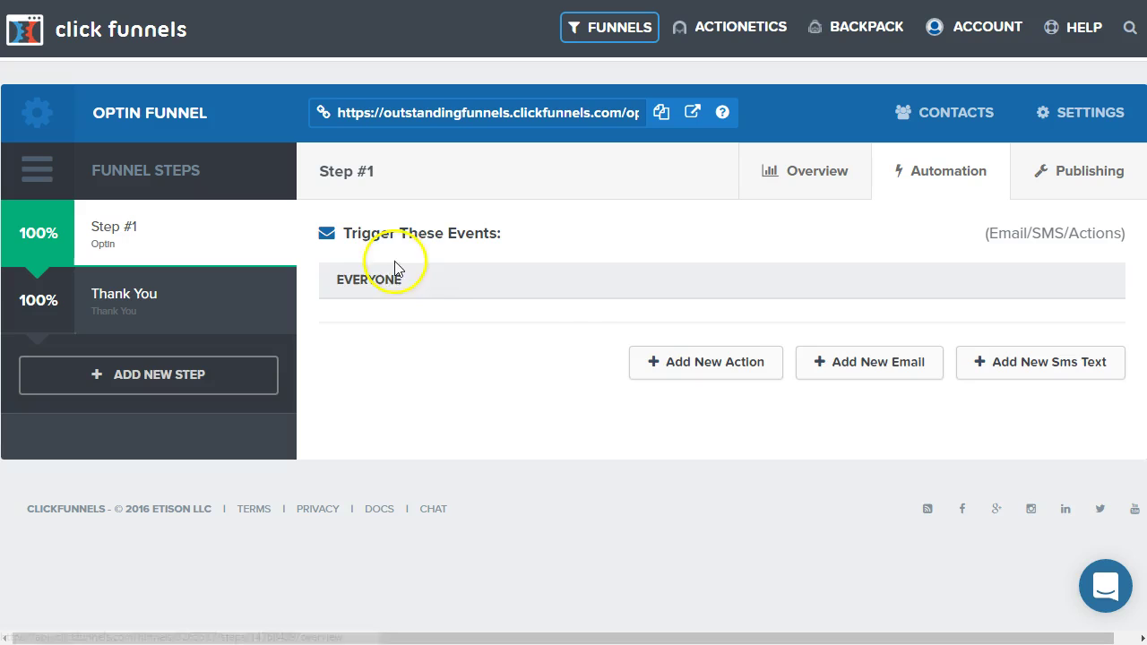
Start a new funnel action and review its name field and trigger condition options
click(700, 368)
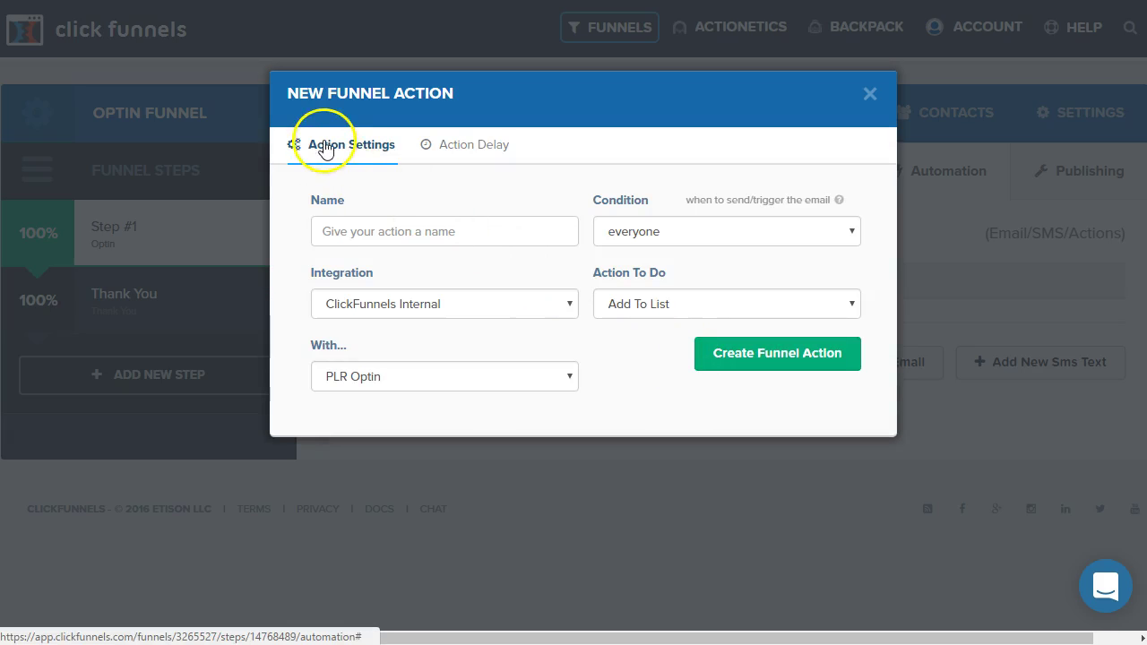
click(374, 228)
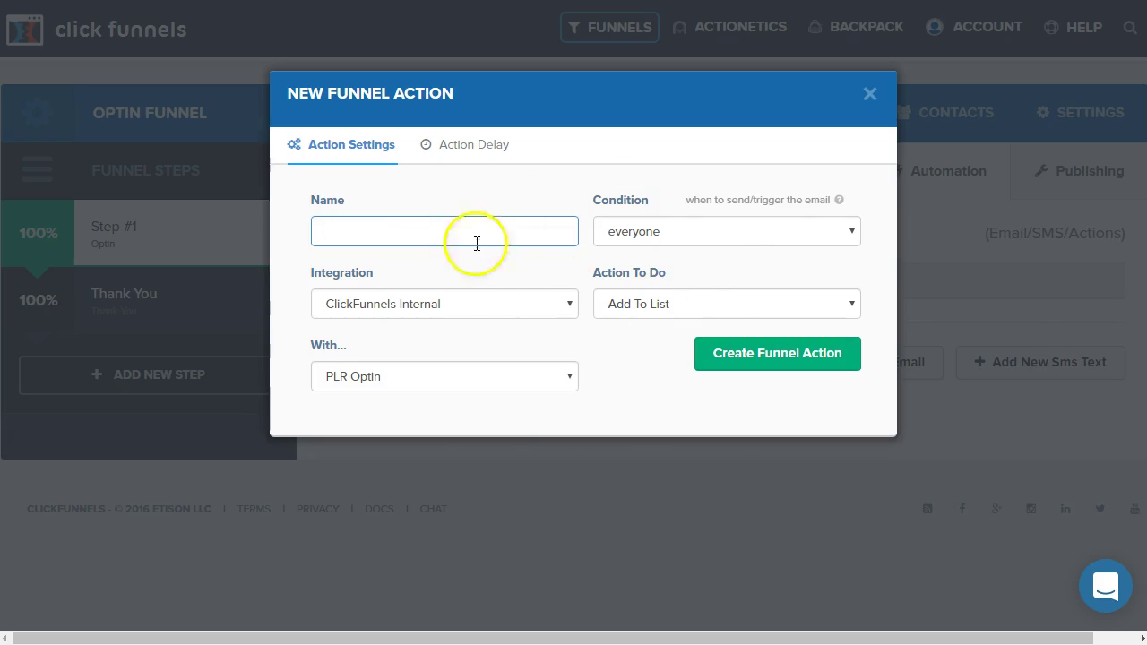
click(650, 241)
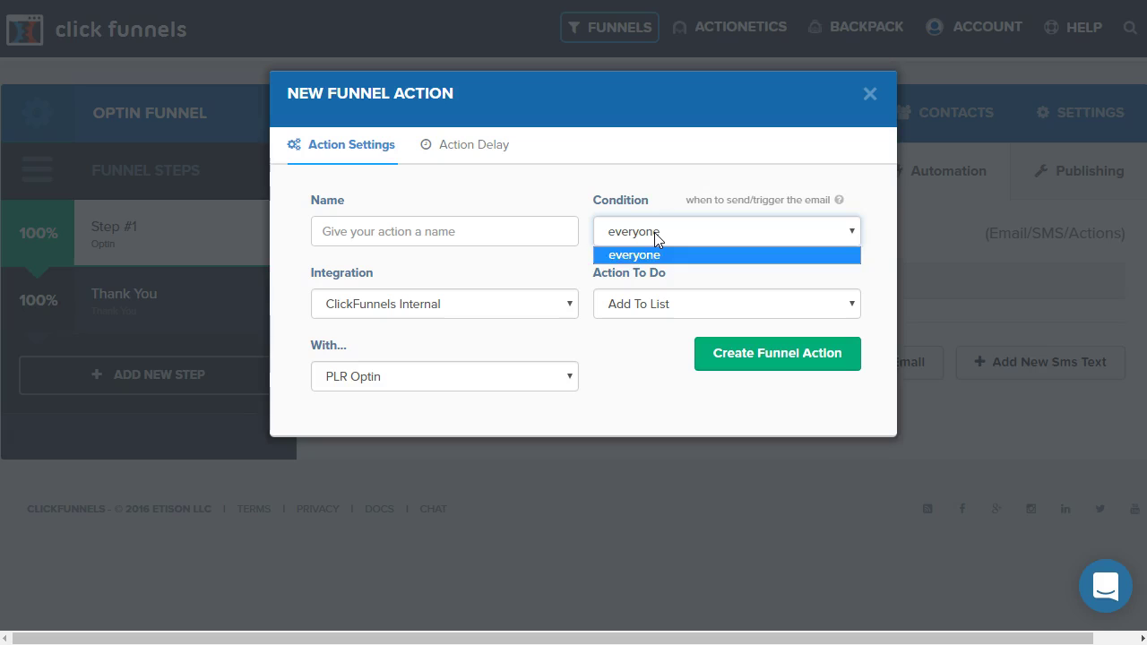
click(654, 232)
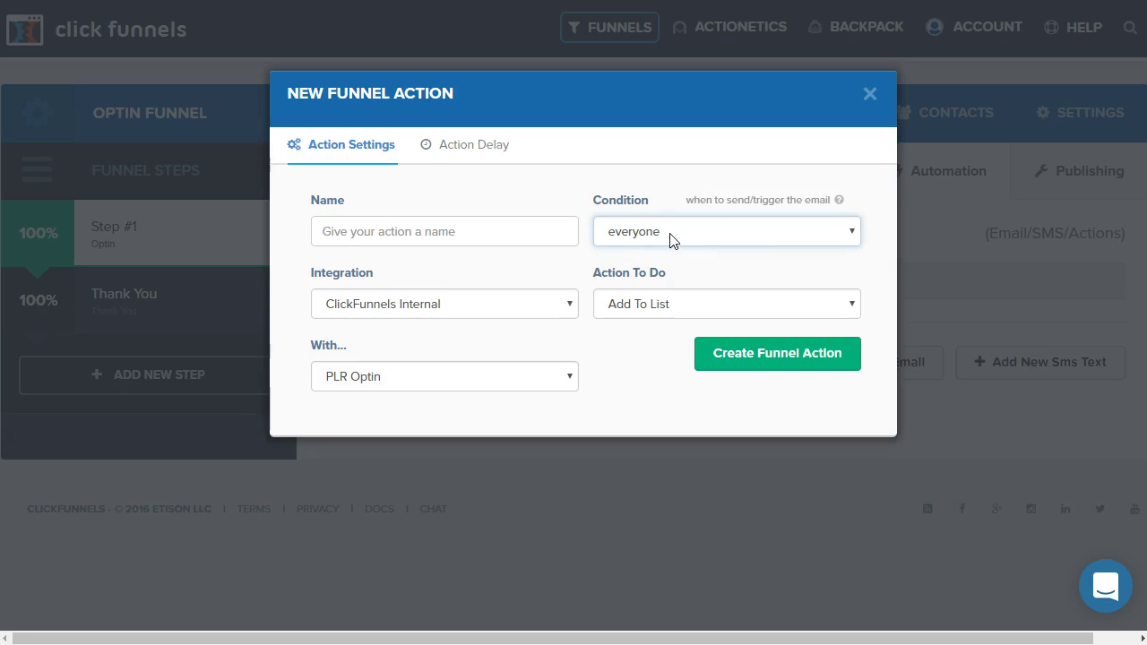
click(681, 233)
Keep ClickFunnels Internal as the integration and browse the available actions to perform
click(491, 306)
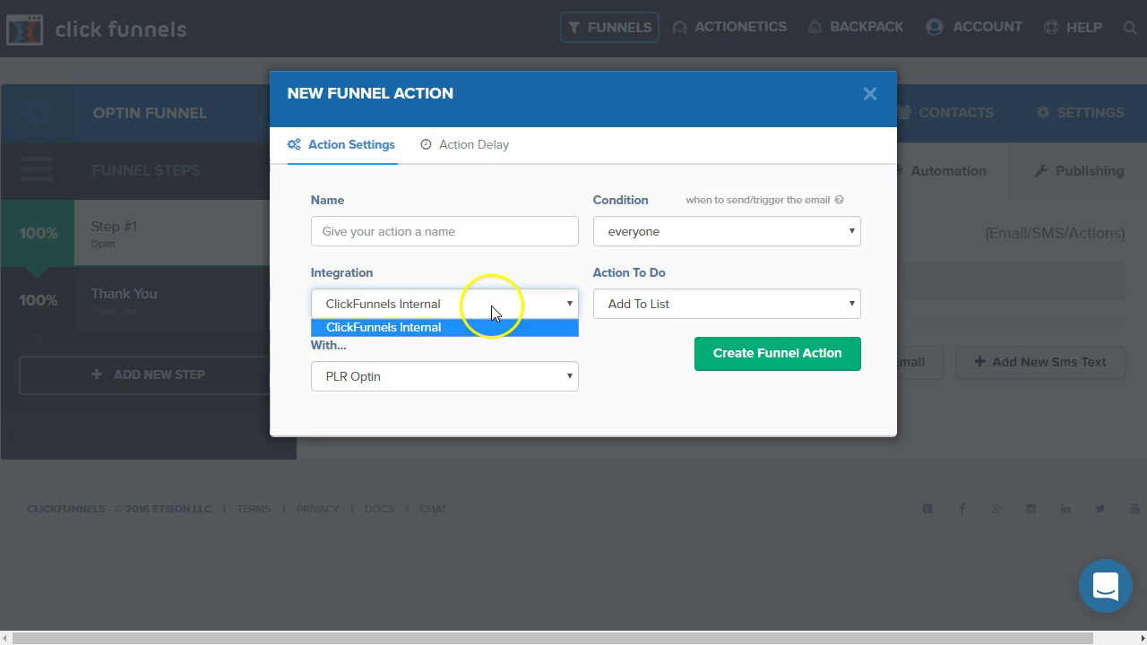
click(491, 306)
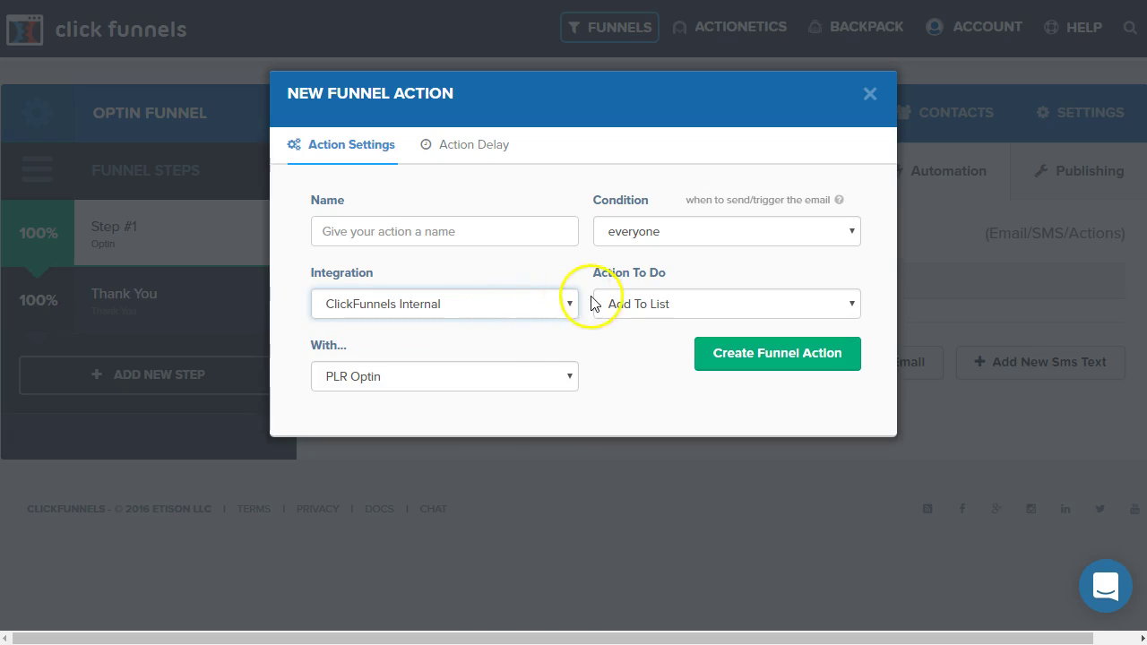
click(704, 311)
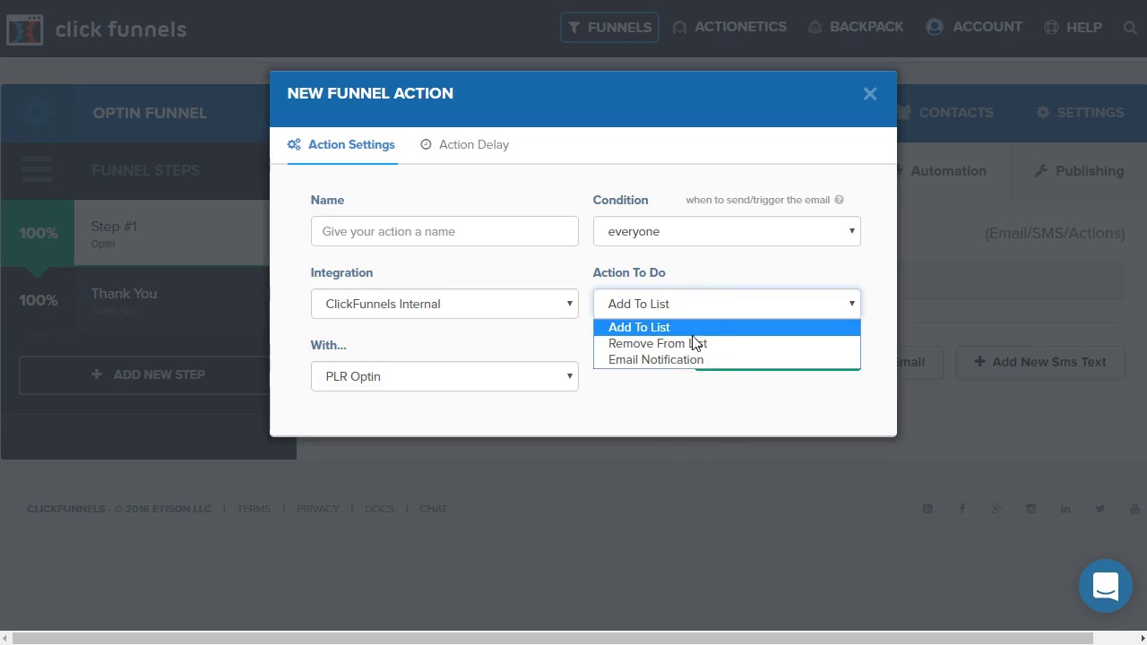
click(689, 328)
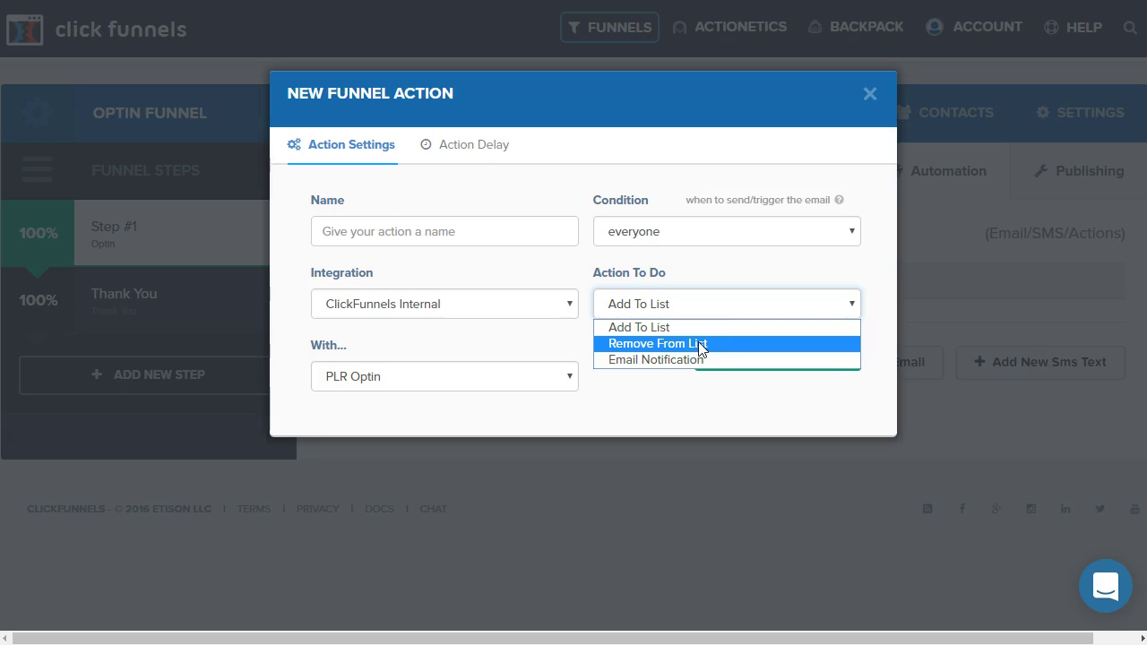
Choose Email Notification, check the Action Delay settings, then close the action dialog unsaved
click(702, 360)
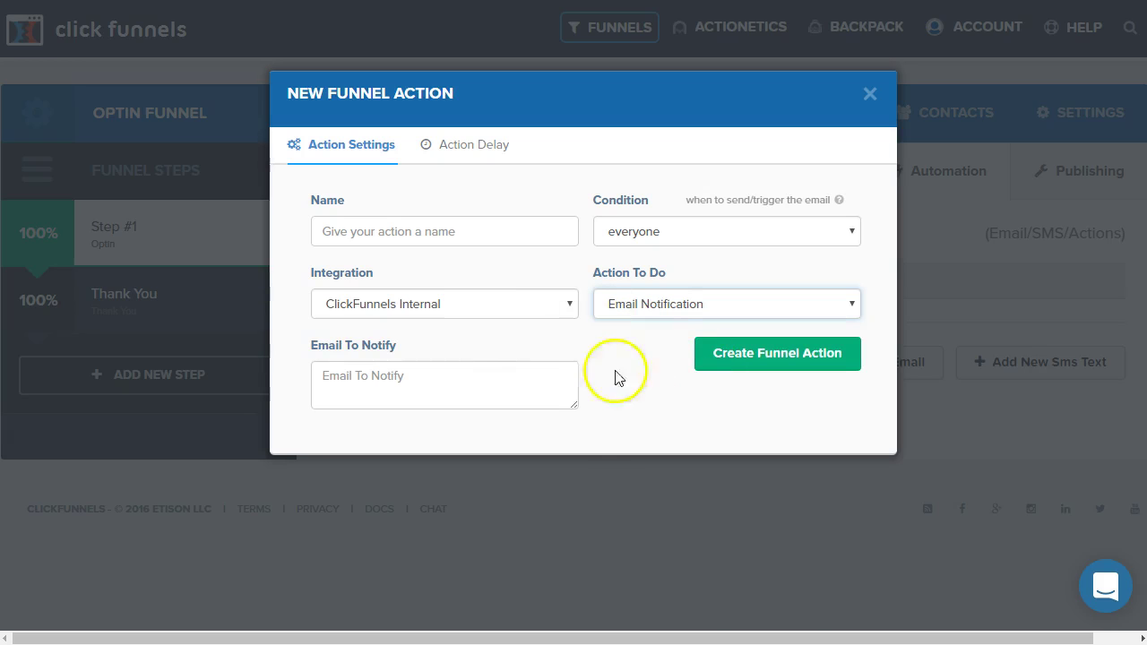
click(493, 396)
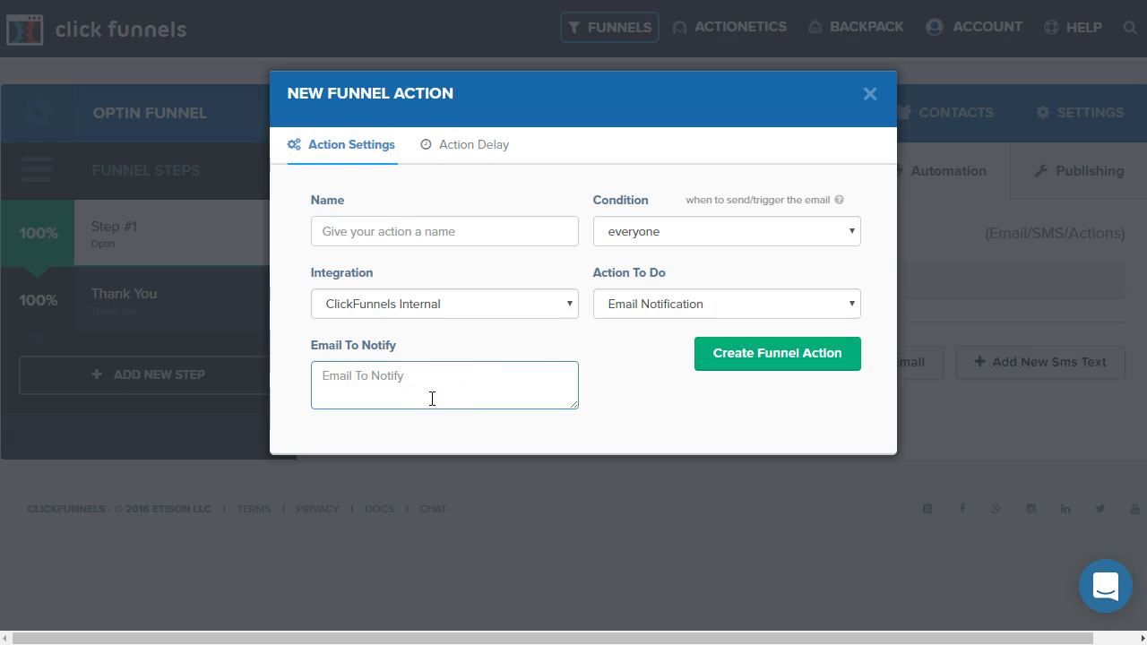
click(467, 159)
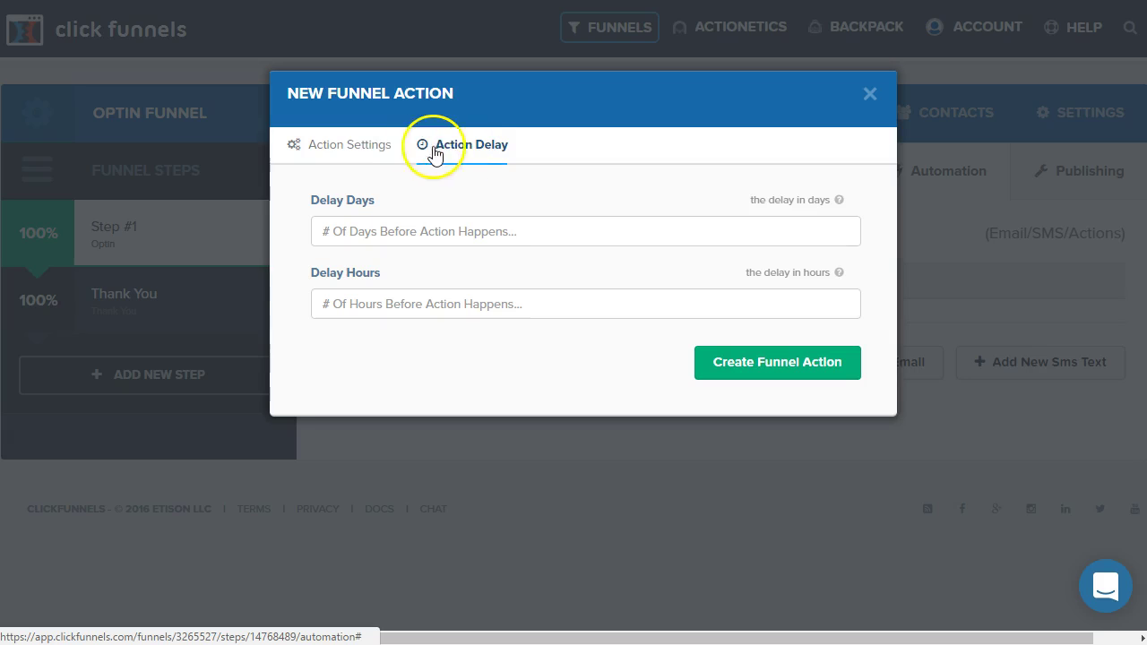
click(365, 152)
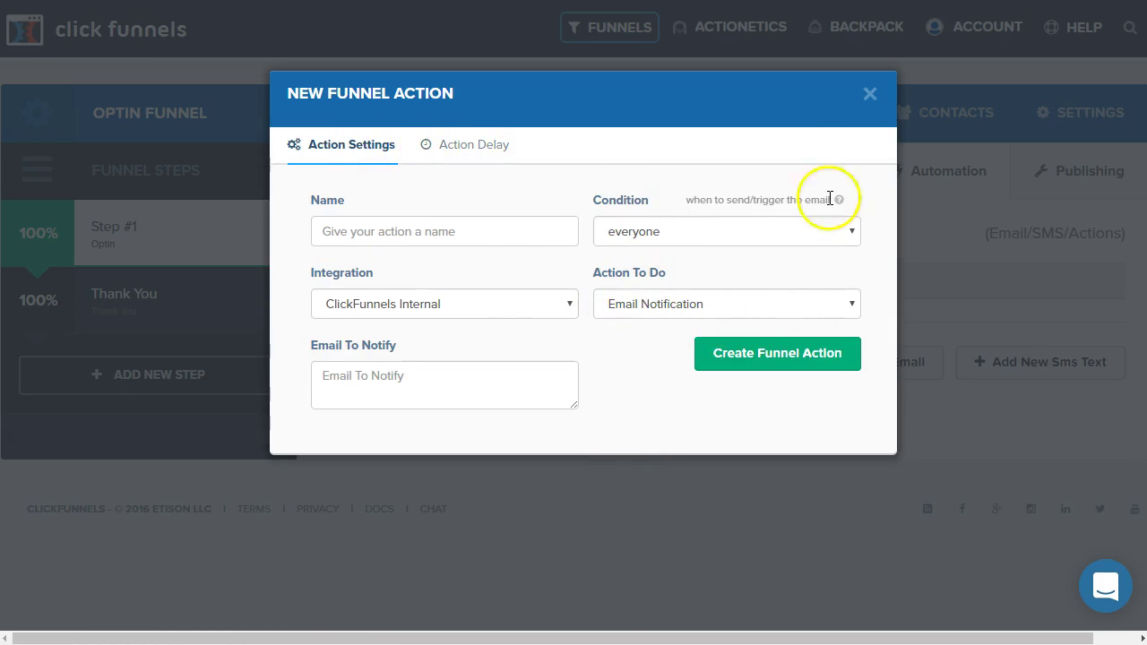
click(870, 94)
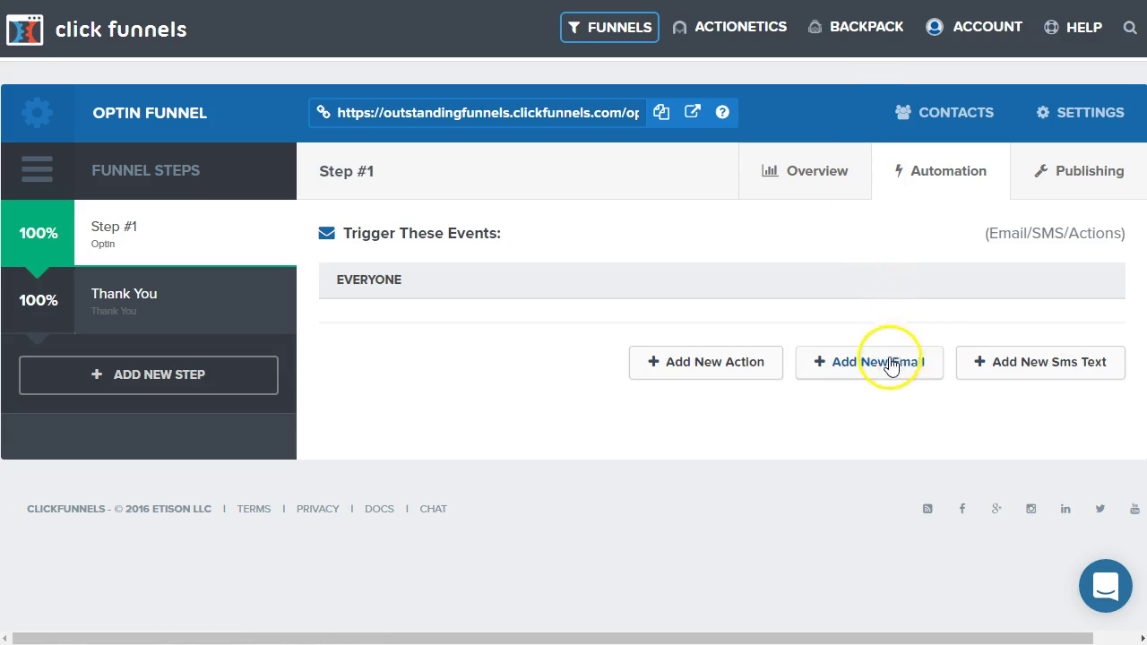
Start a new email for Step #1, preview the second template, and pick it
click(858, 375)
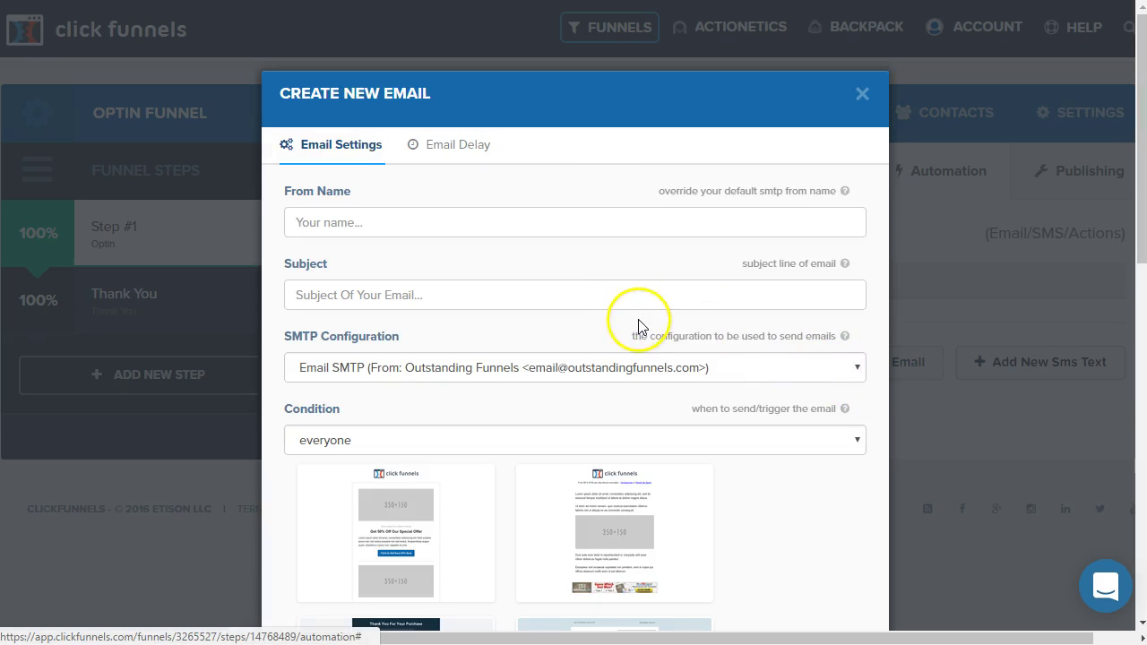
scroll(638, 327, down, 5)
mouse_move(615, 149)
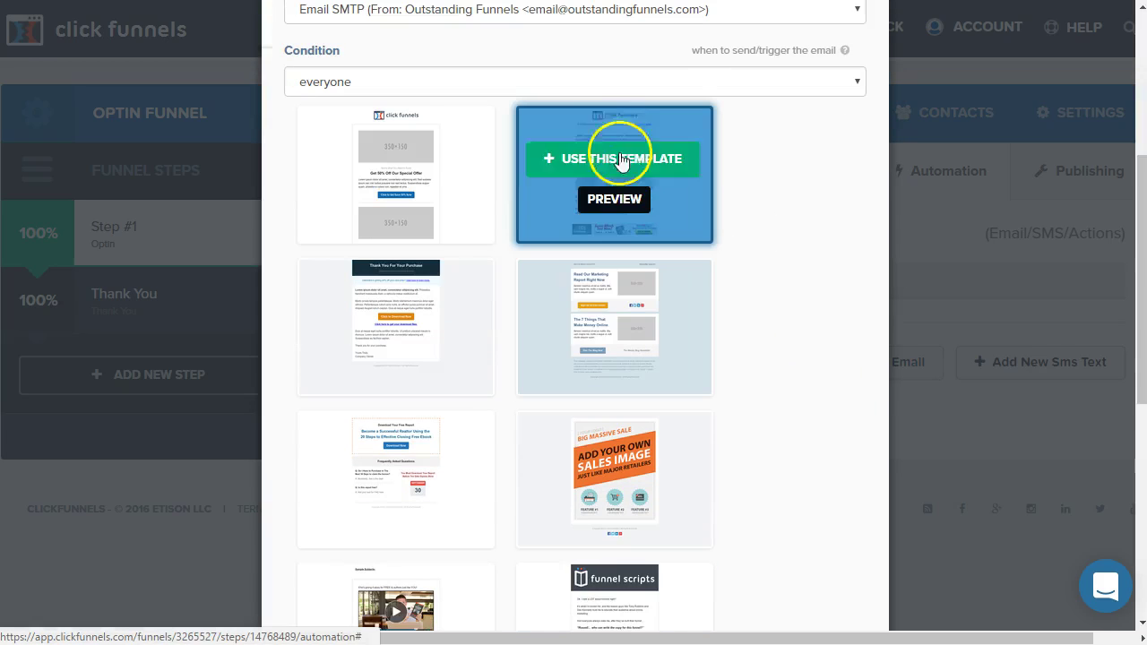
click(615, 199)
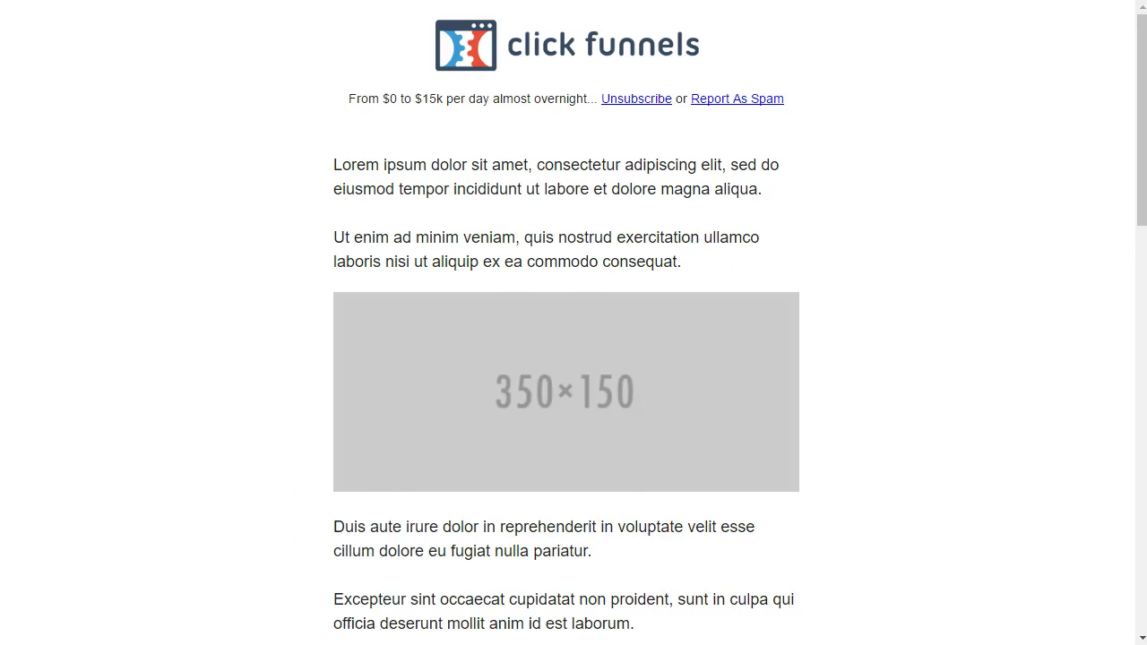
key(ctrl+w)
click(609, 156)
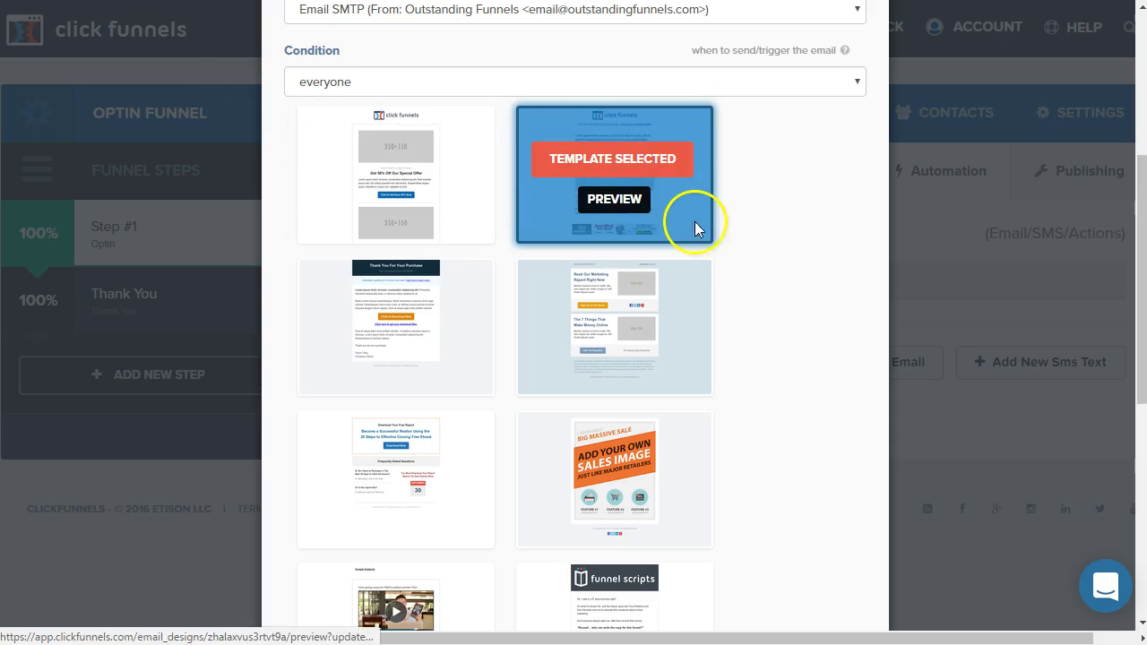
Keep the send condition as everyone and review sender, subject, delay and SMTP fields
scroll(767, 278, up, 5)
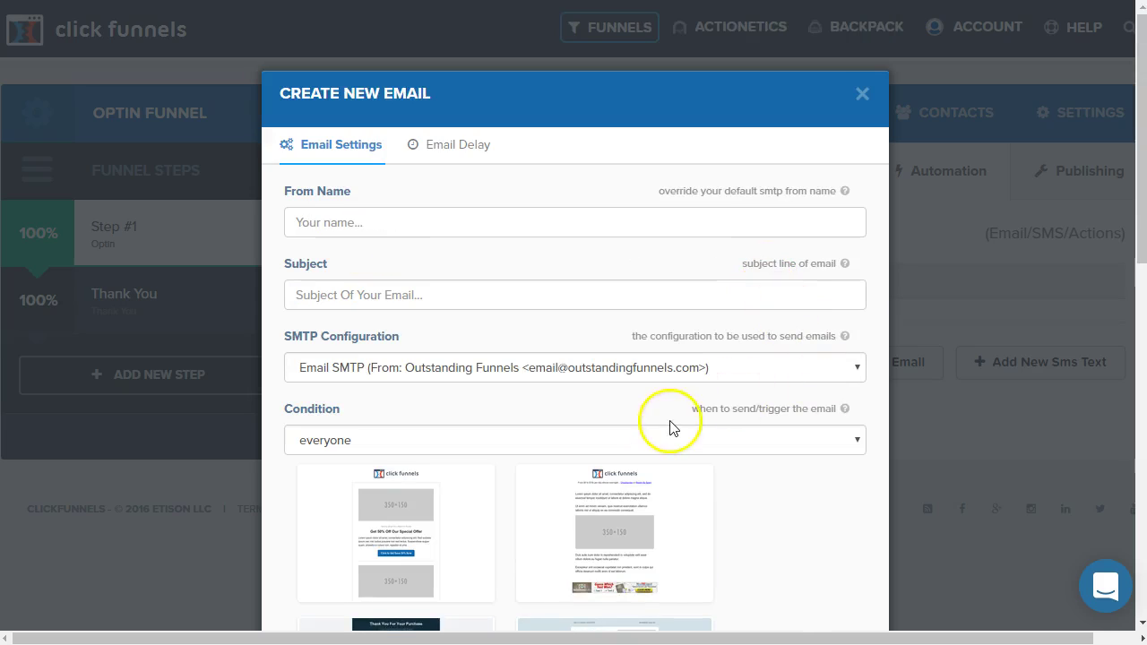
click(652, 448)
click(653, 472)
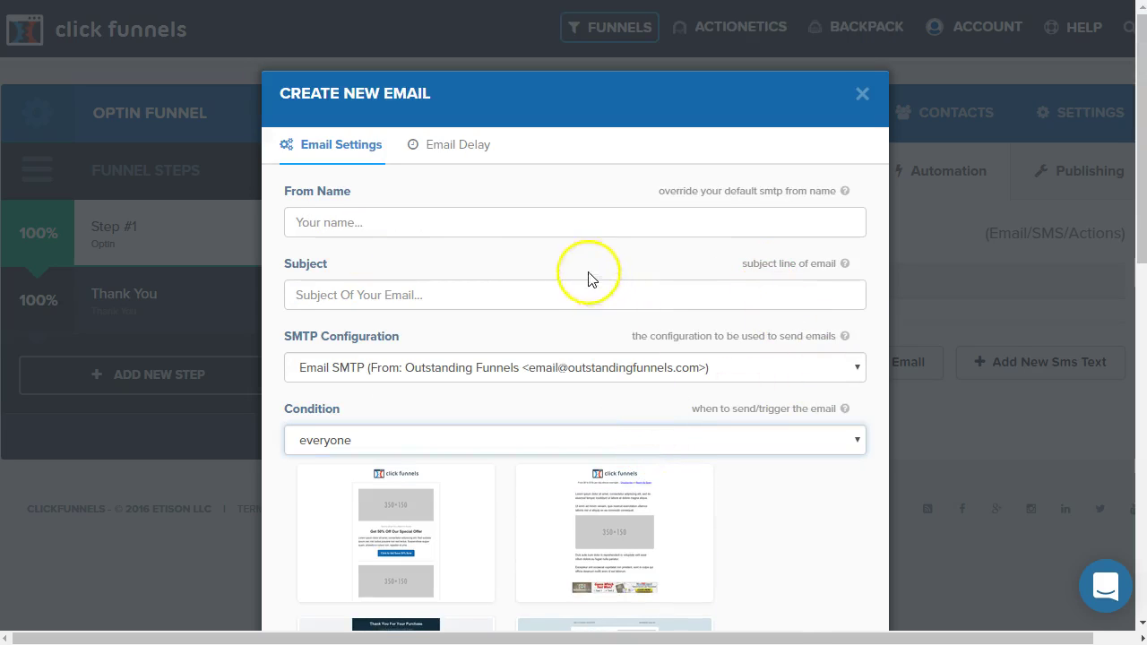
click(535, 220)
click(573, 292)
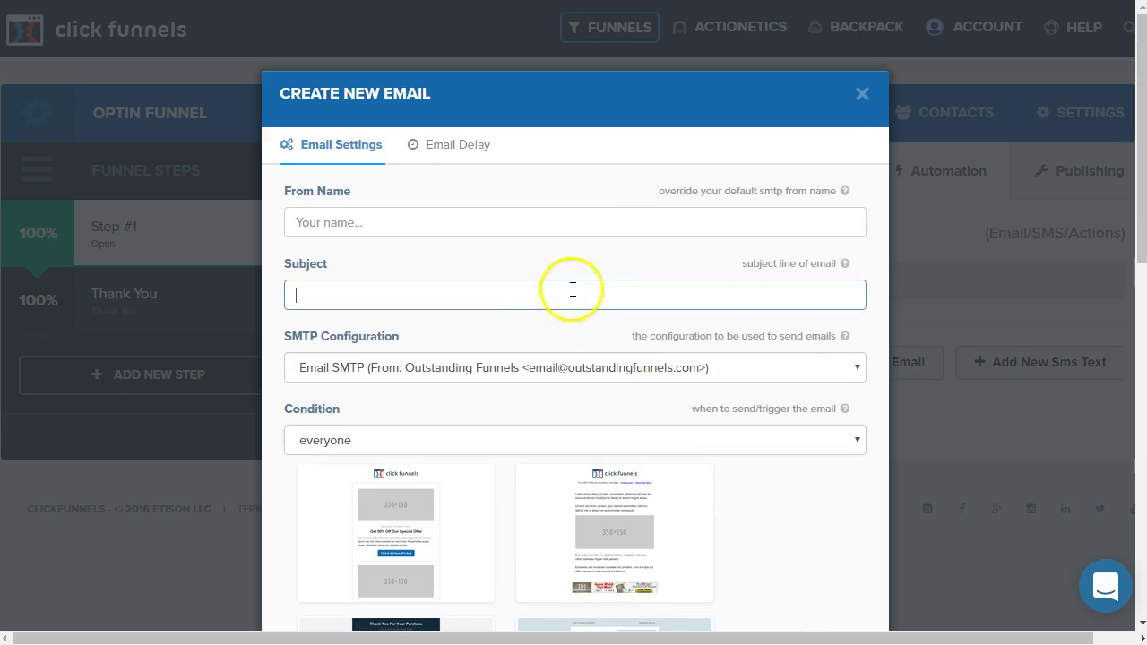
click(439, 146)
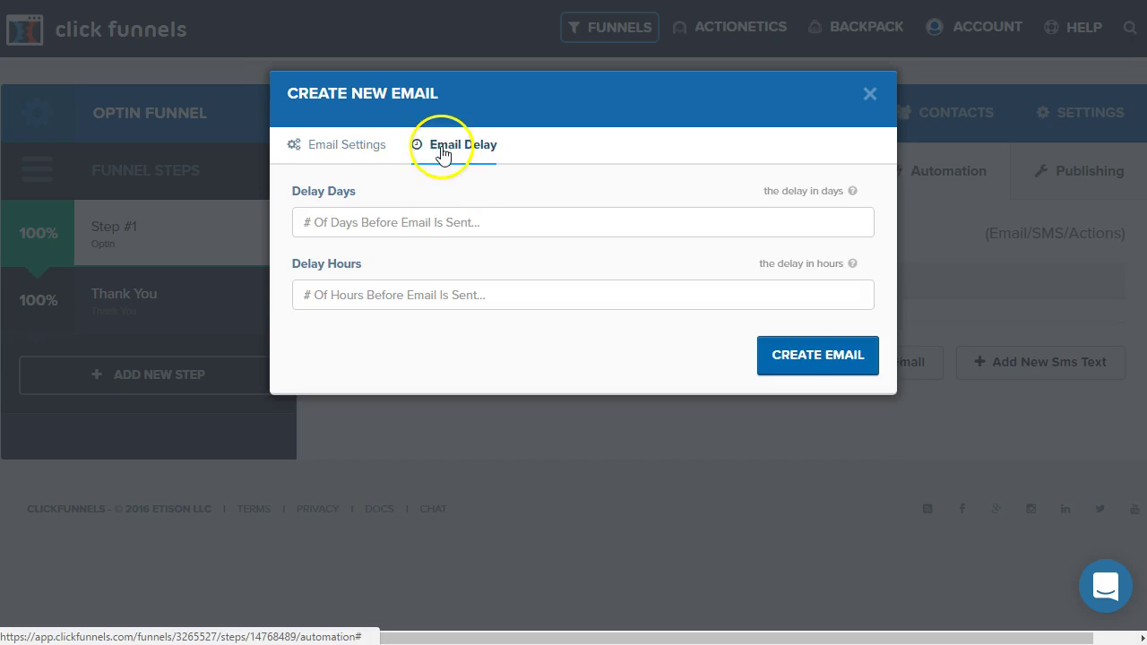
click(368, 148)
scroll(727, 413, down, 5)
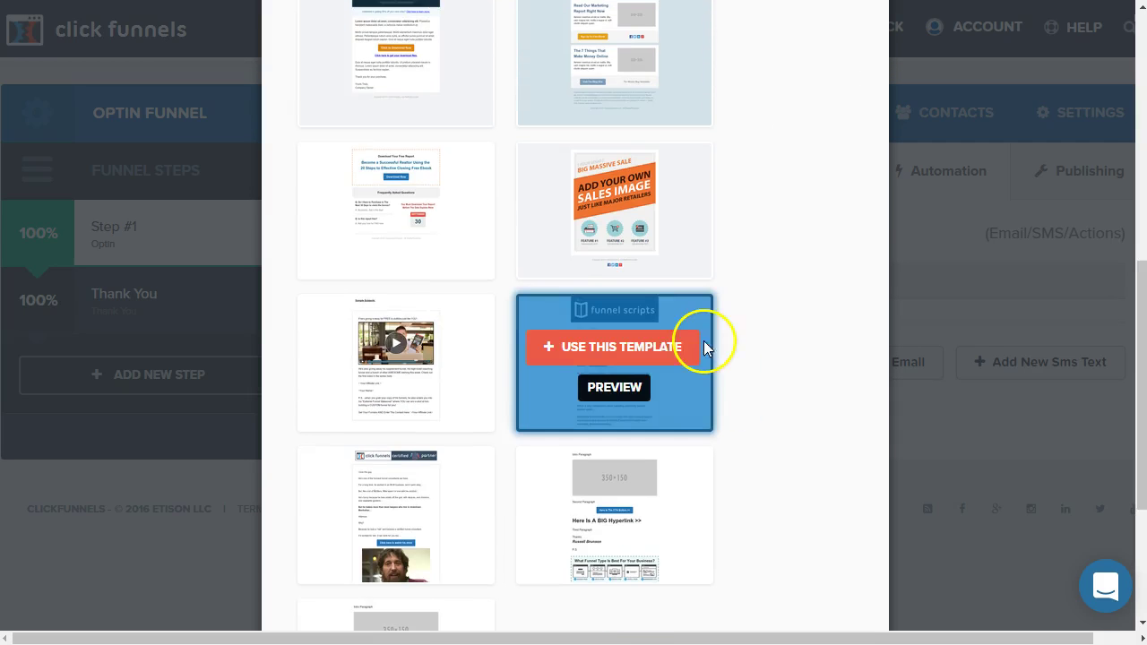
scroll(839, 300, up, 4)
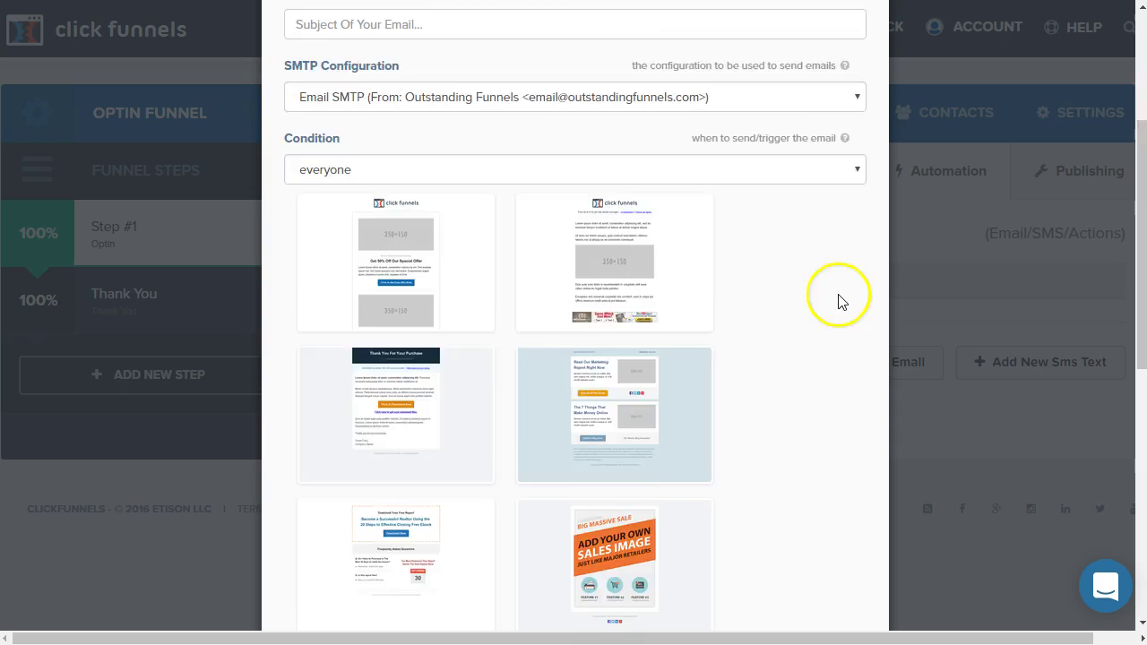
scroll(838, 300, up, 2)
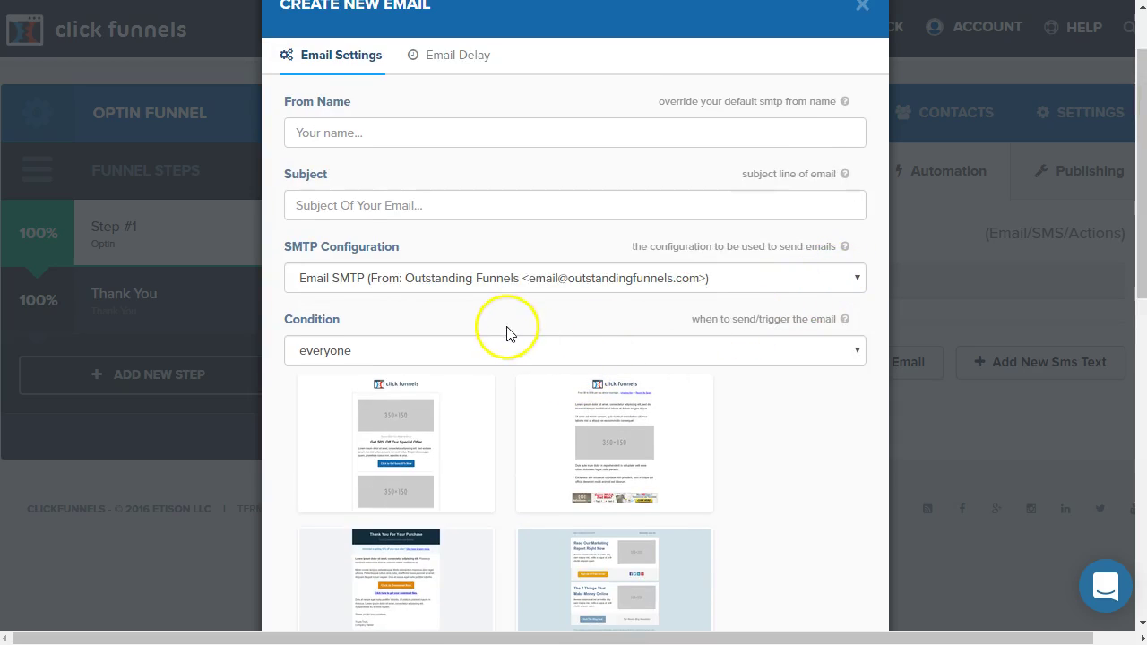
scroll(556, 358, up, 1)
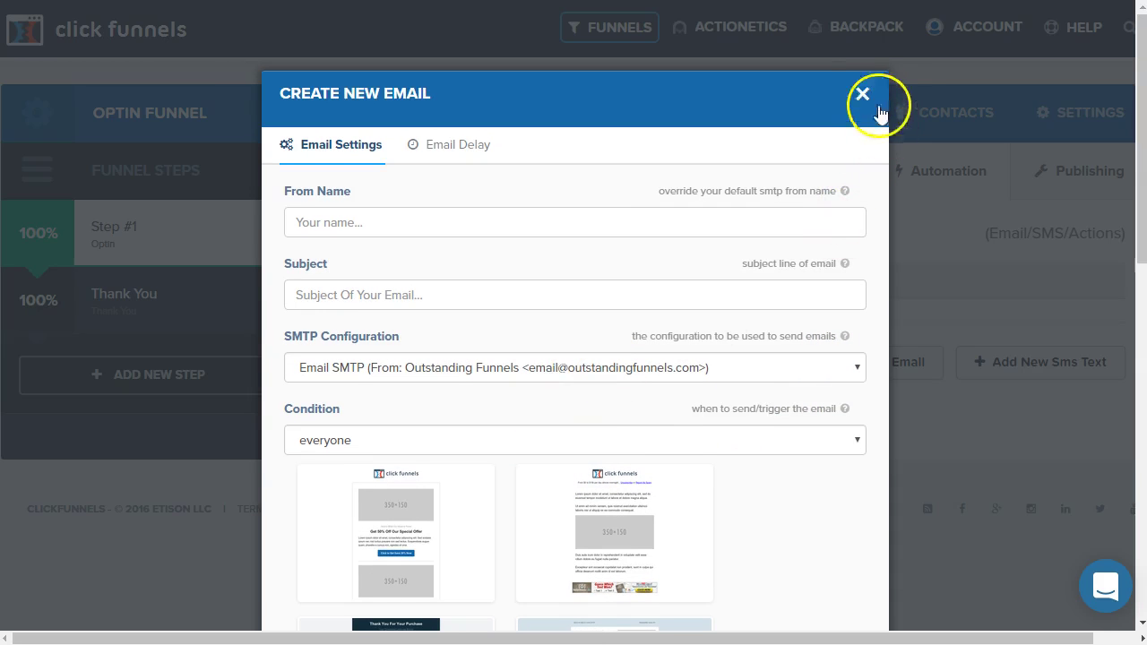
scroll(817, 380, down, 2)
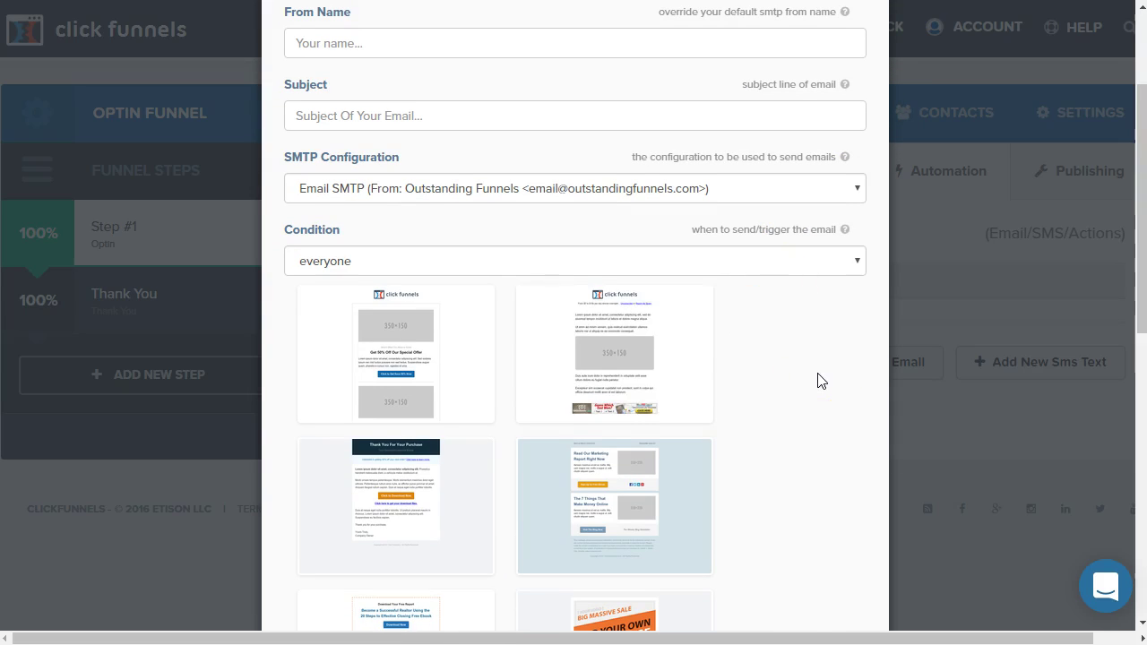
scroll(783, 386, up, 2)
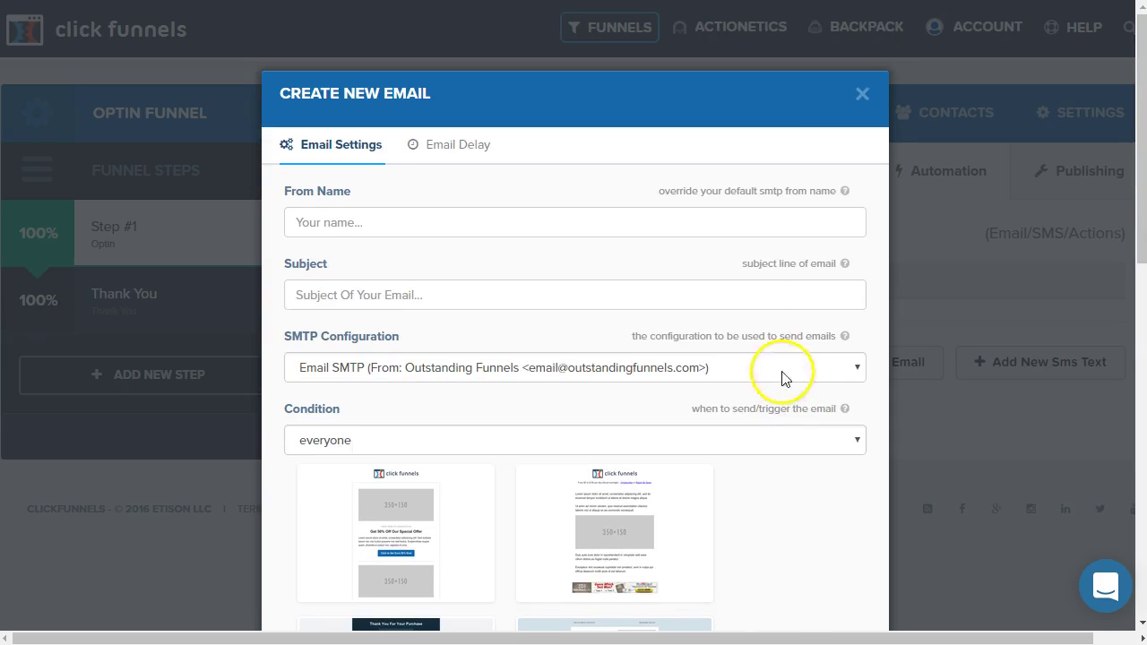
Close the email form, reopen a new email form to look through it, then discard it
click(866, 113)
mouse_move(758, 26)
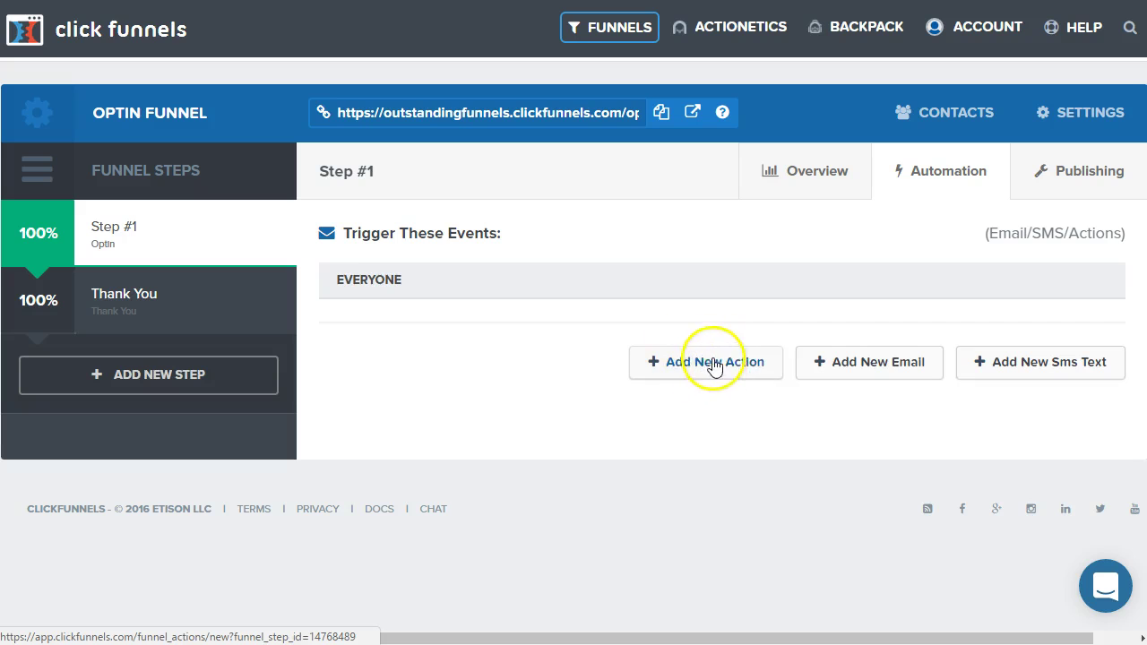
click(886, 363)
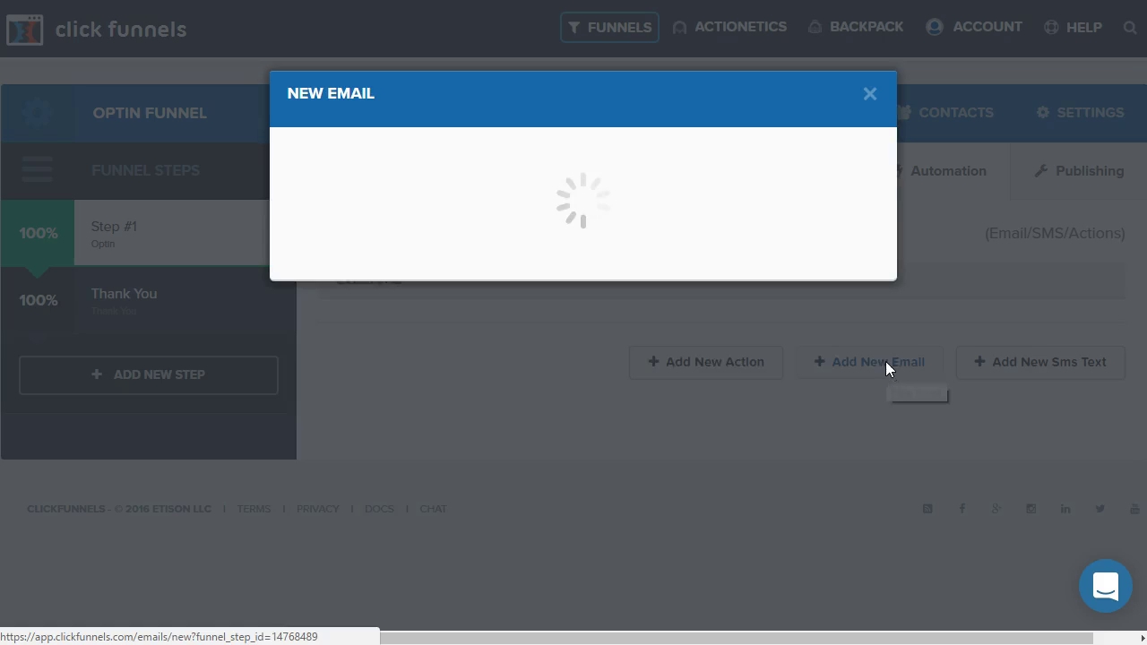
scroll(600, 281, down, 4)
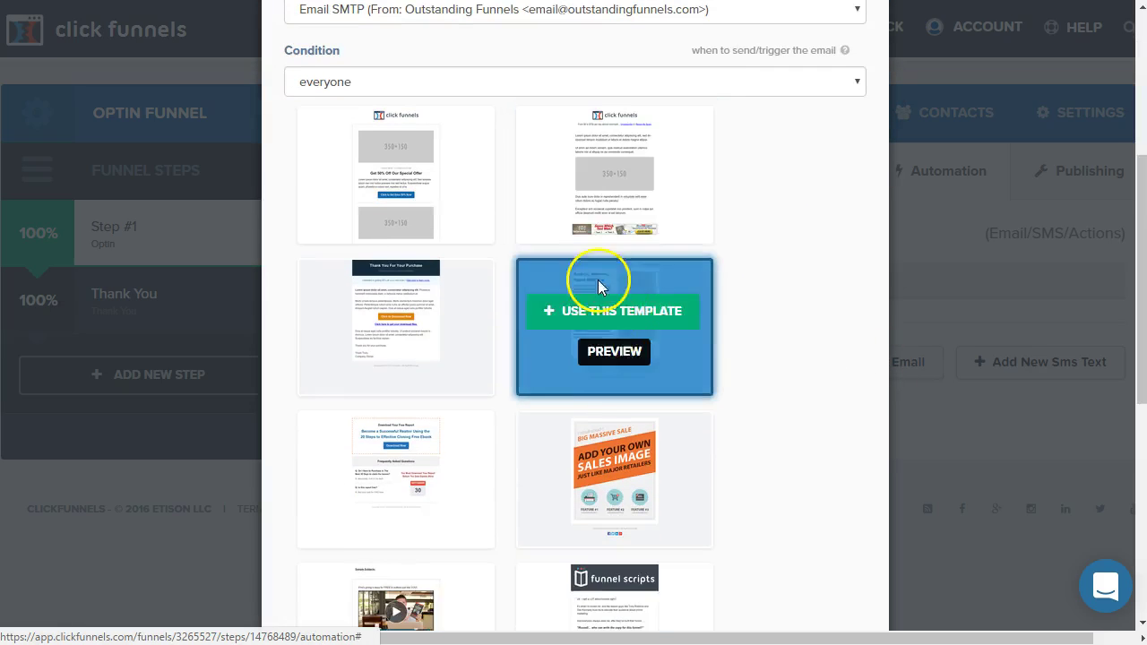
scroll(768, 389, up, 2)
scroll(768, 389, up, 2)
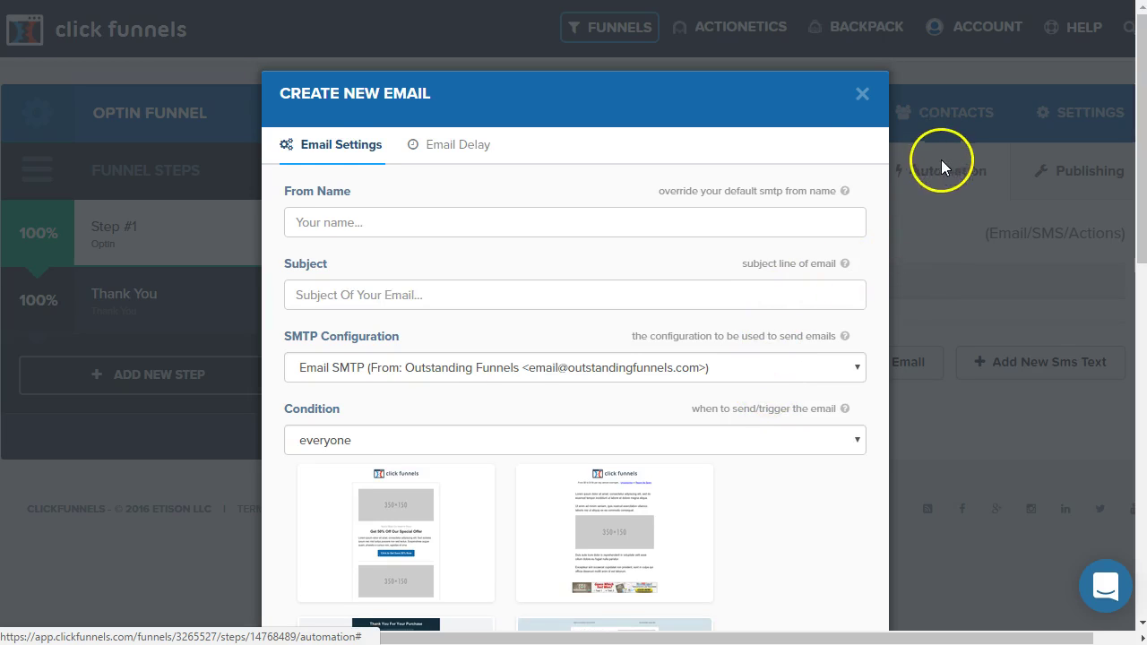
click(863, 94)
Open and discard a new funnel action, then reopen and discard the new email form
click(709, 347)
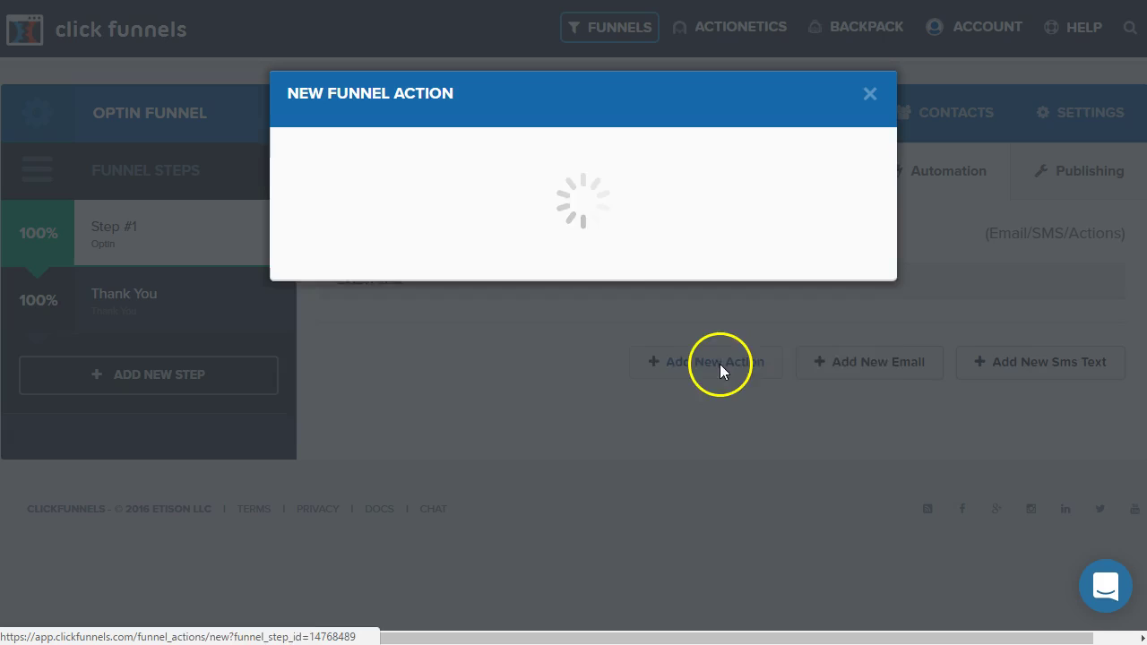
click(808, 305)
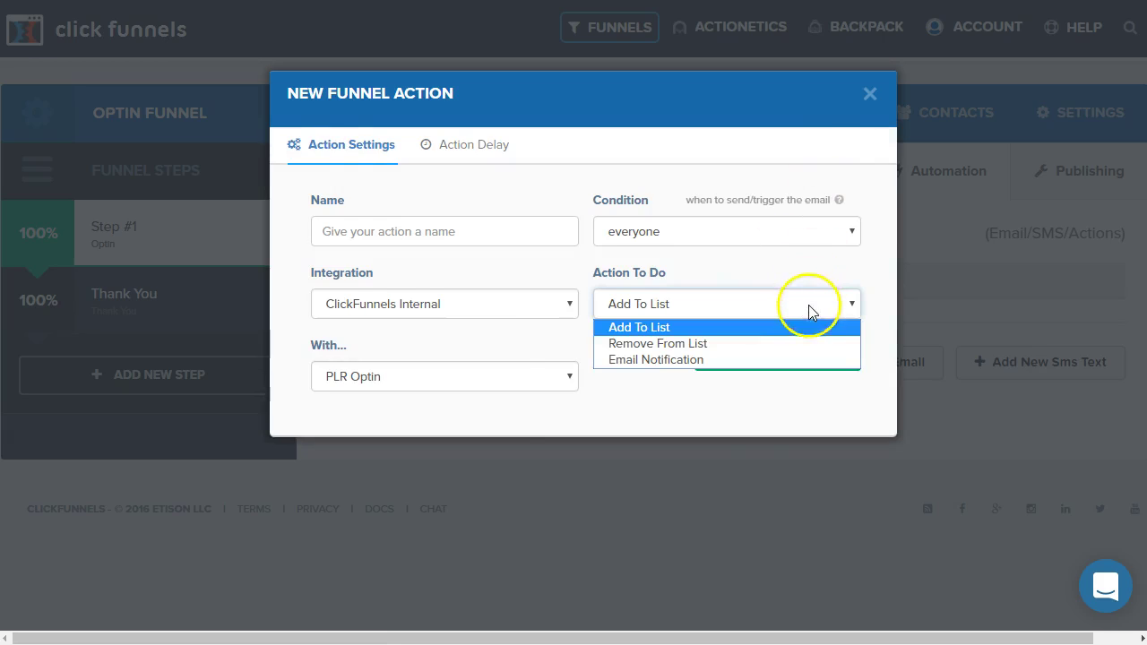
click(870, 94)
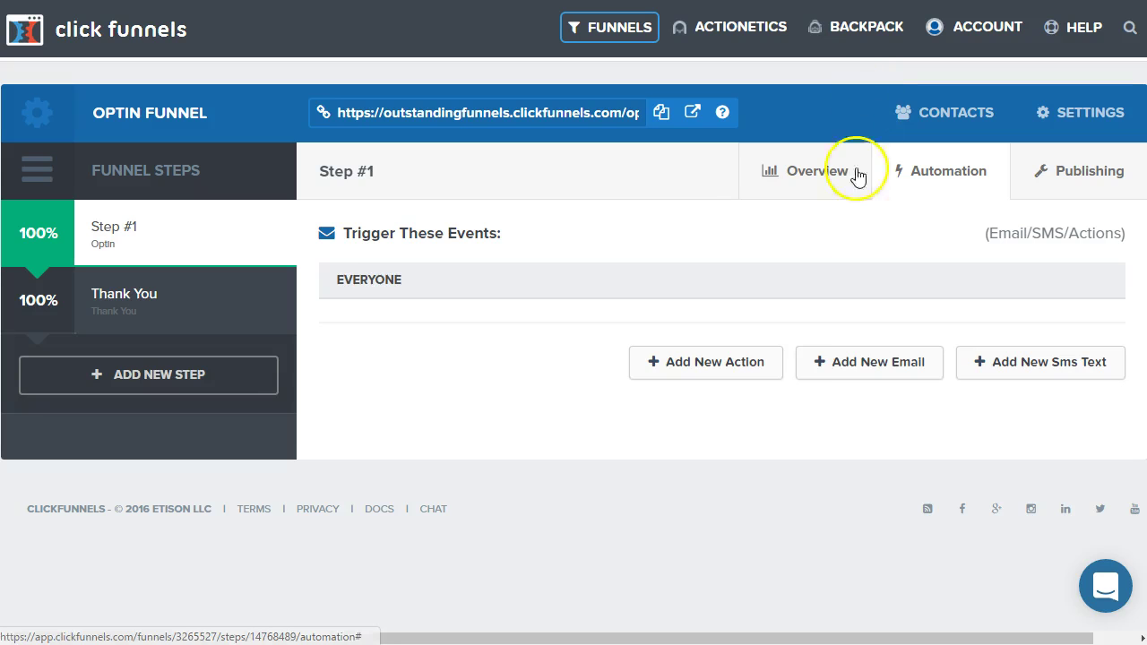
click(858, 367)
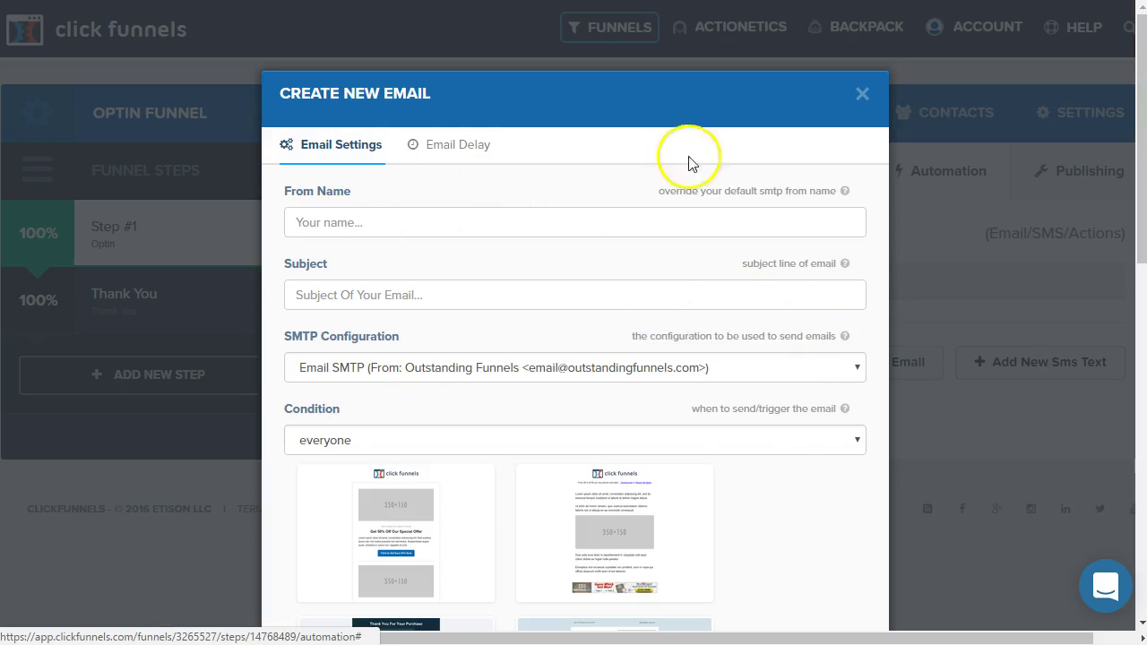
scroll(820, 501, down, 1)
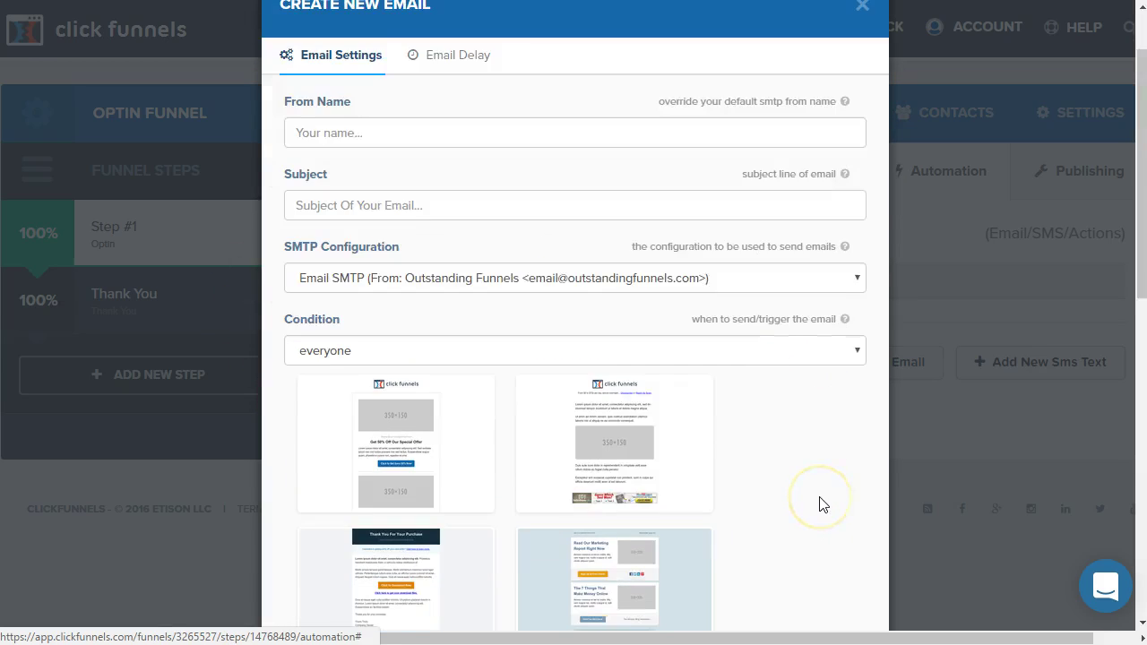
scroll(822, 502, up, 1)
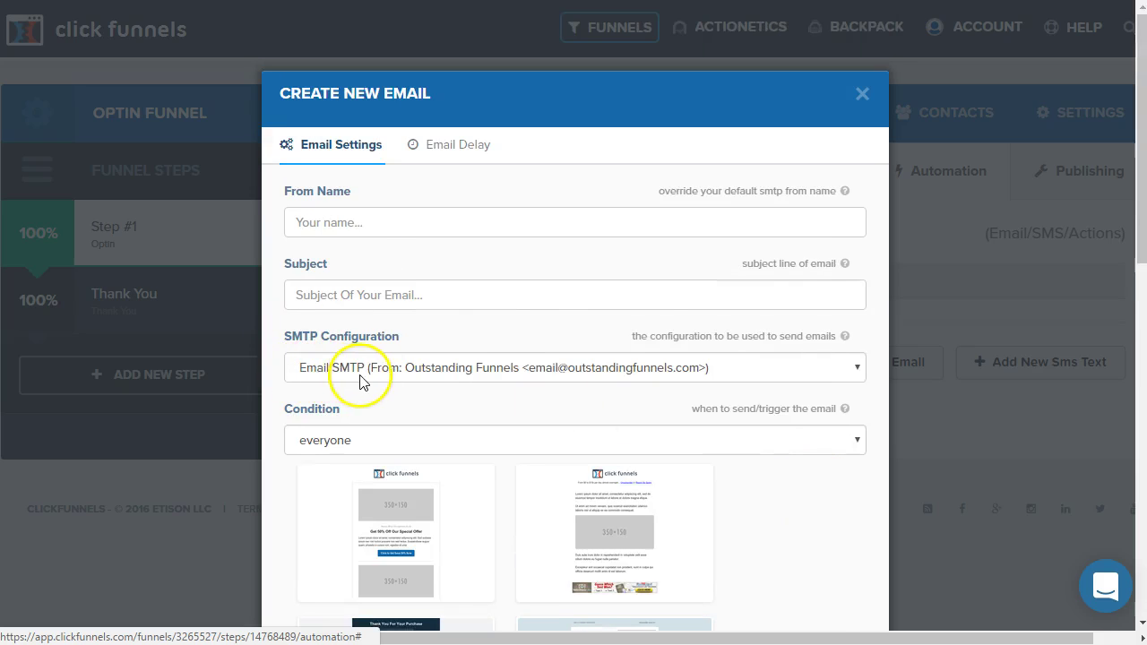
click(861, 93)
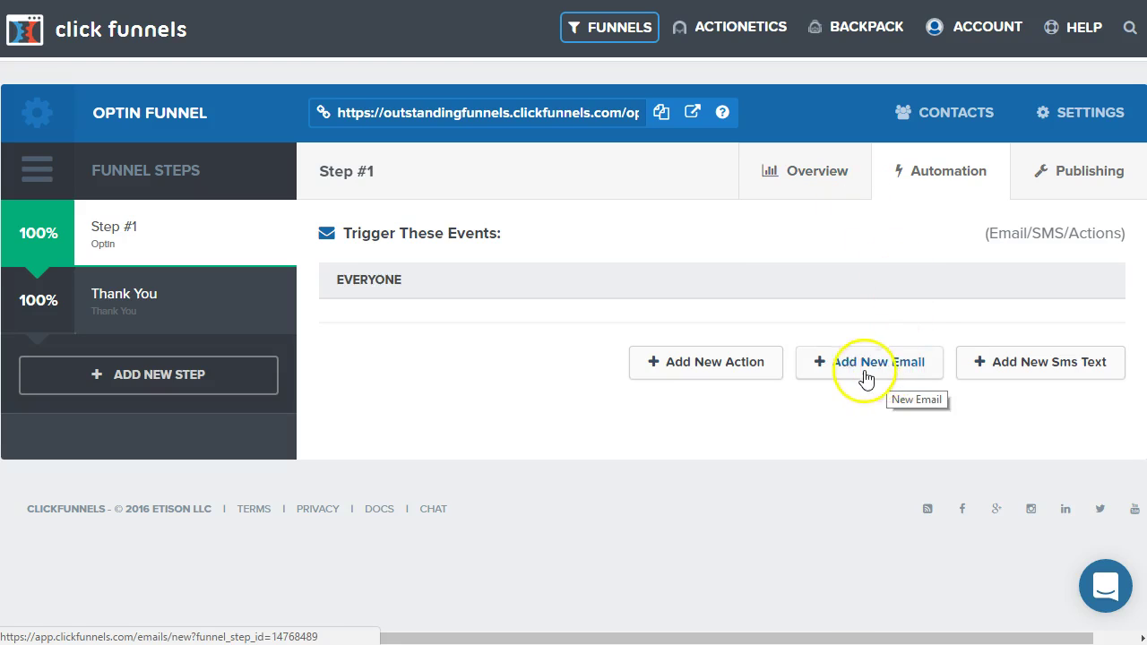
click(1047, 363)
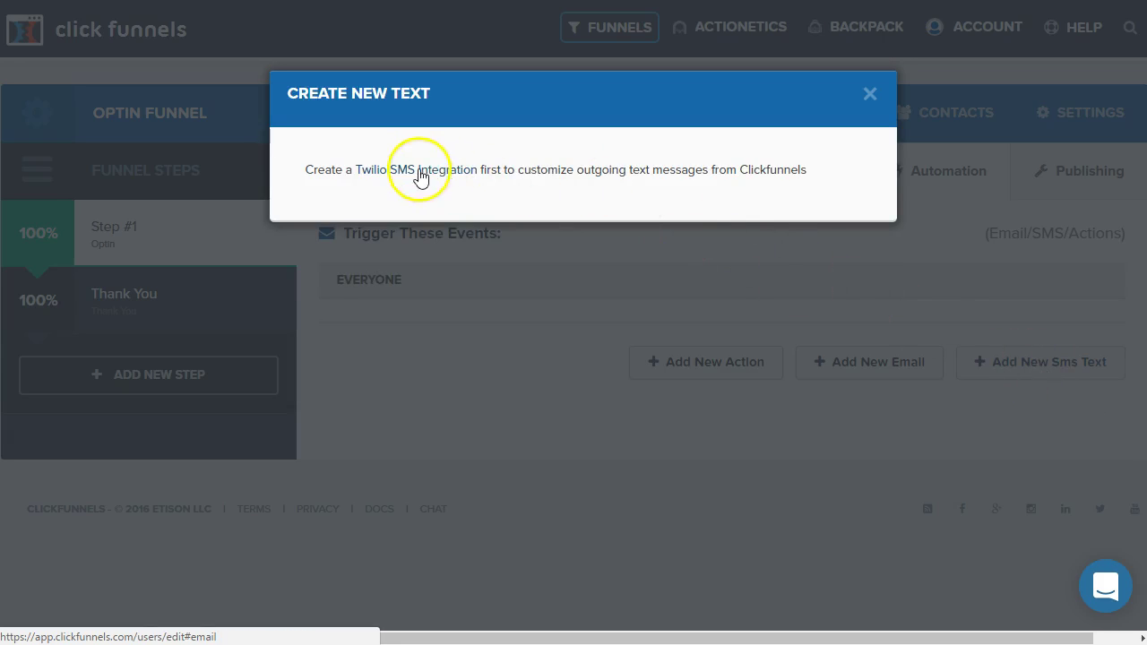
click(868, 95)
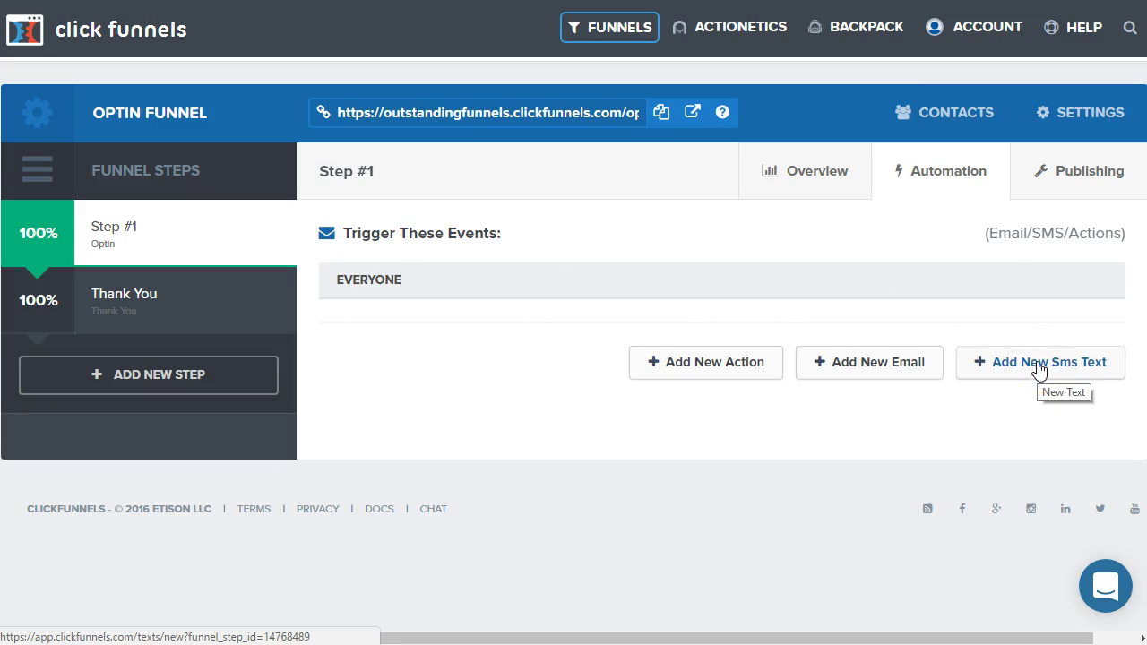
Check Step #1's publishing settings: step name Step #1 and path freepdf
click(1091, 183)
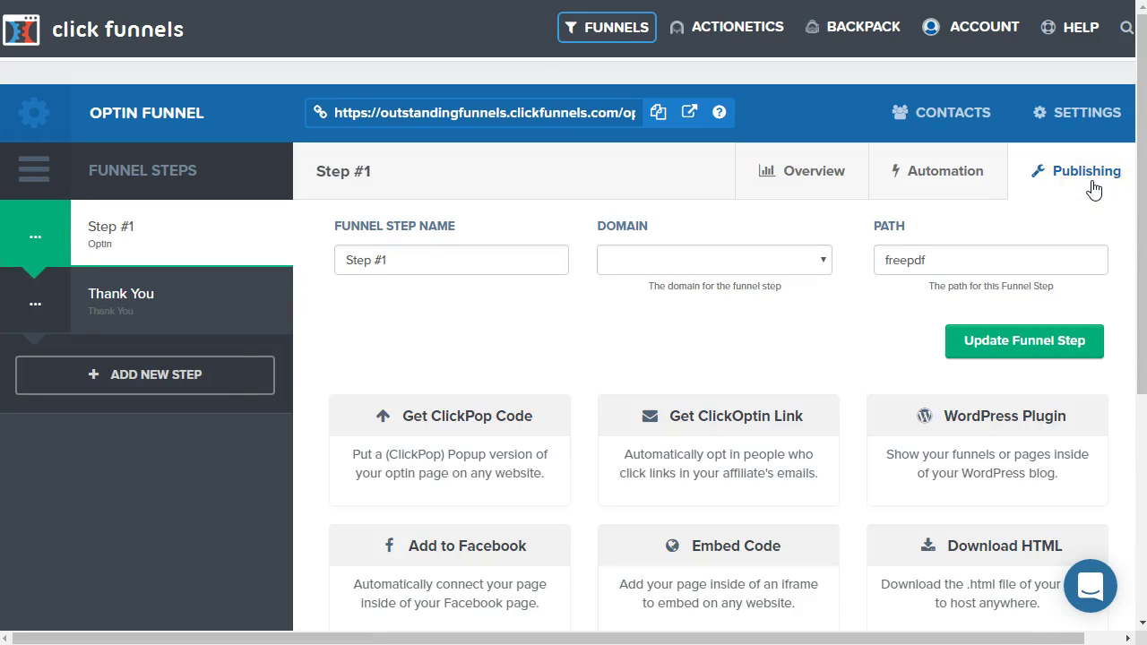
click(430, 255)
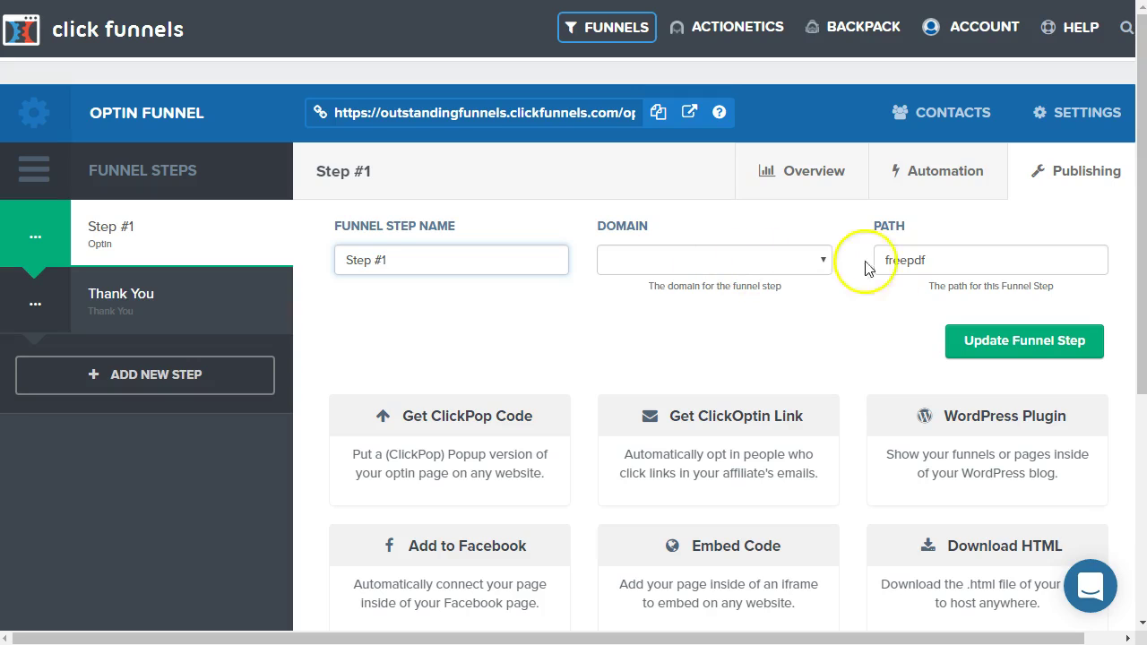
drag(962, 261, 870, 266)
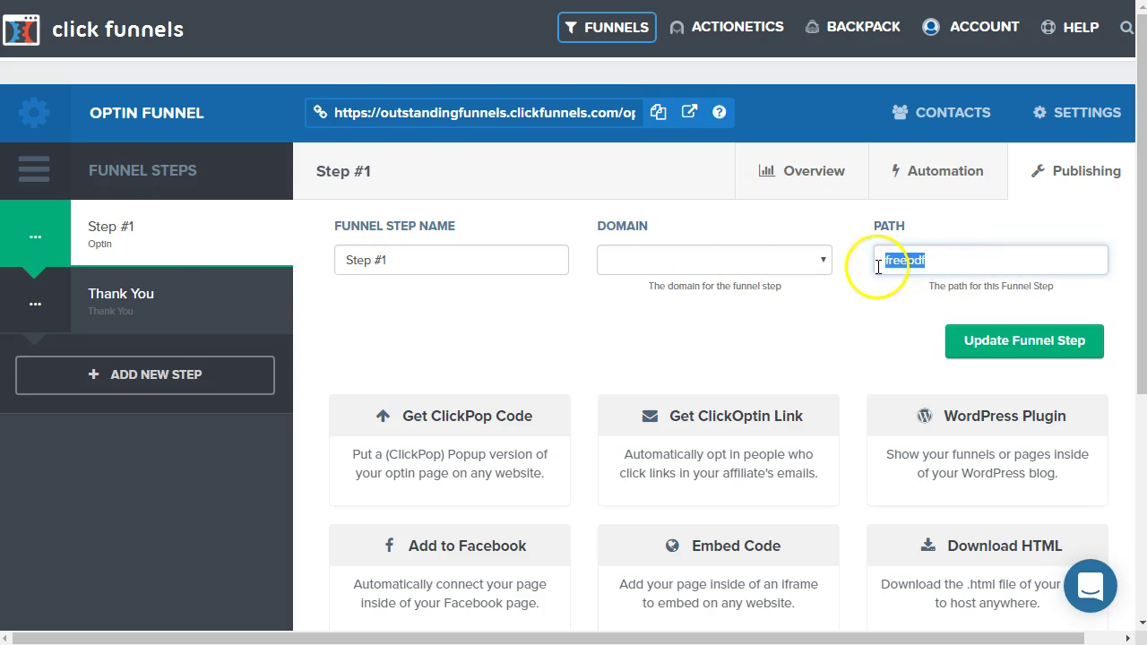
click(91, 250)
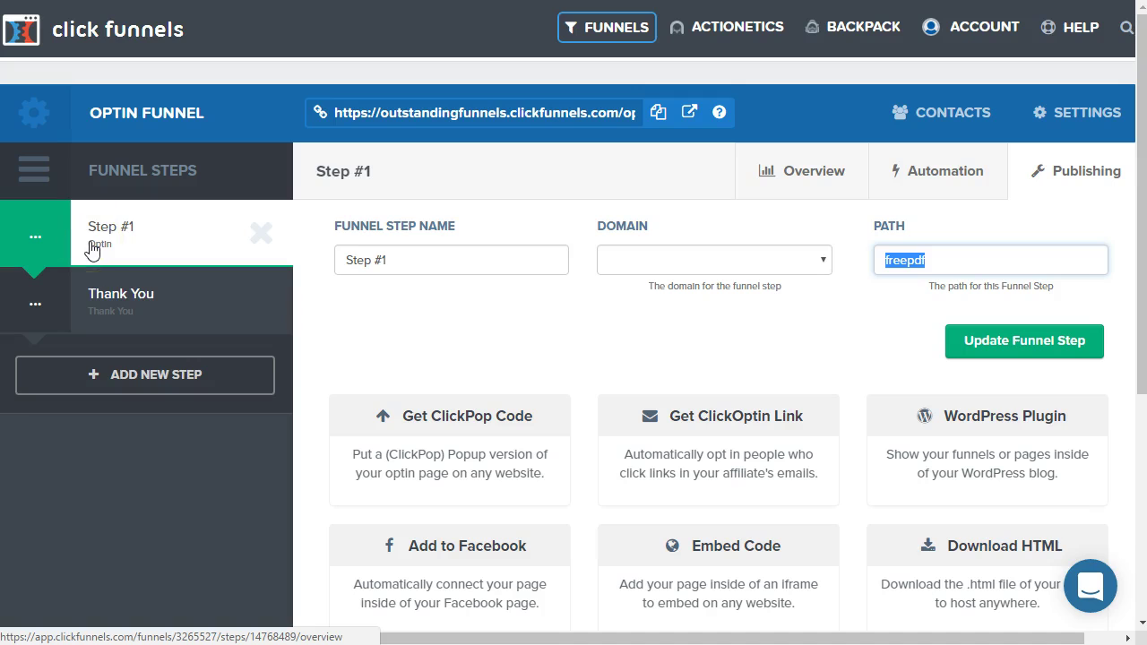
View Step #1's visitor and contact stats and highlight its page URL ending in /freepdf
click(773, 188)
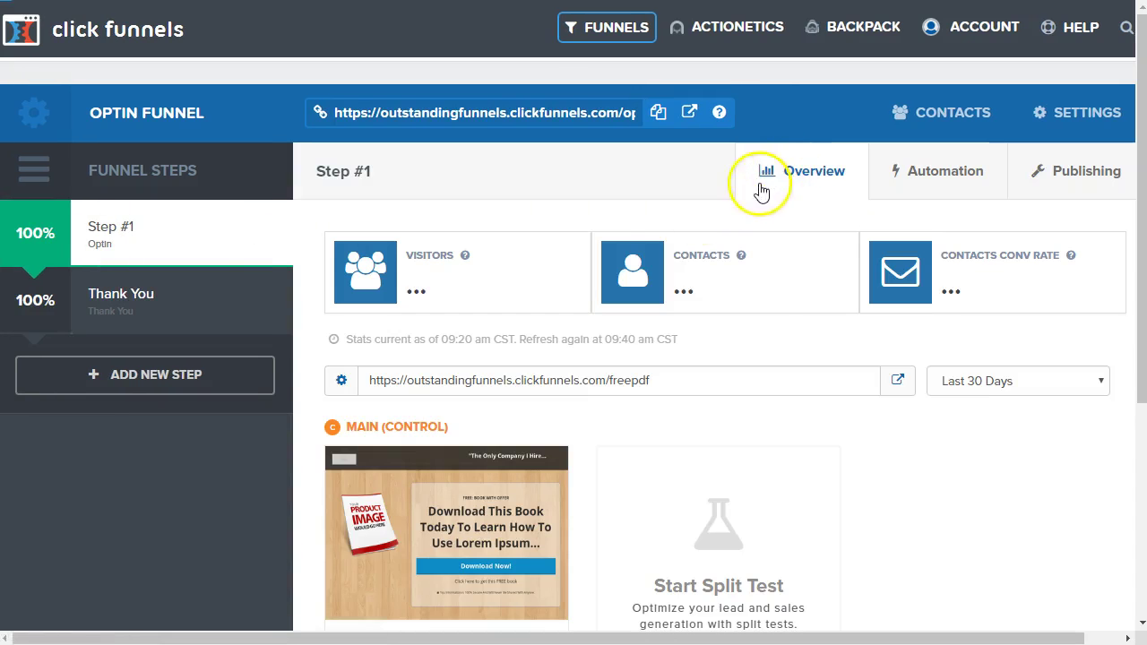
drag(651, 380, 611, 390)
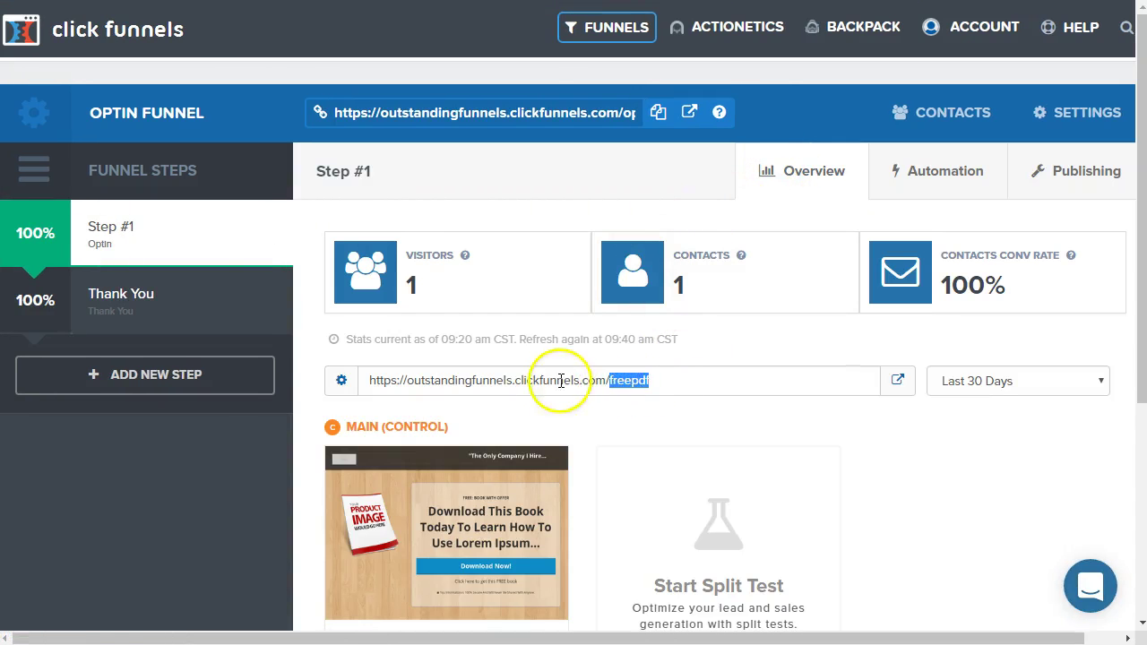
scroll(657, 350, down, 1)
drag(603, 302, 367, 290)
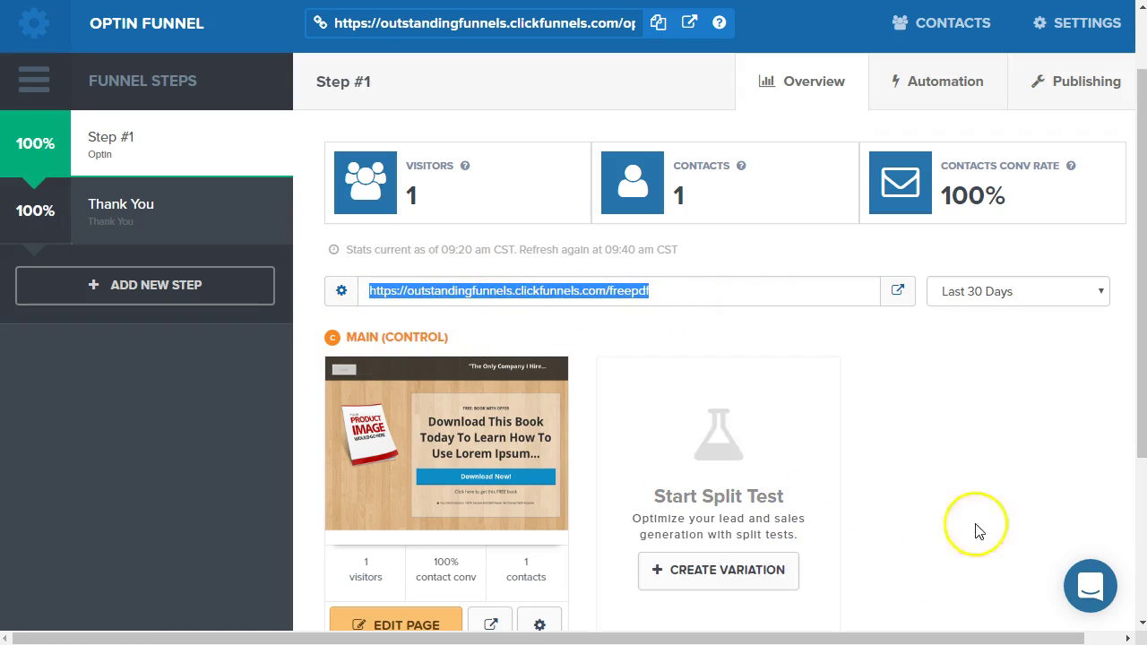
click(944, 347)
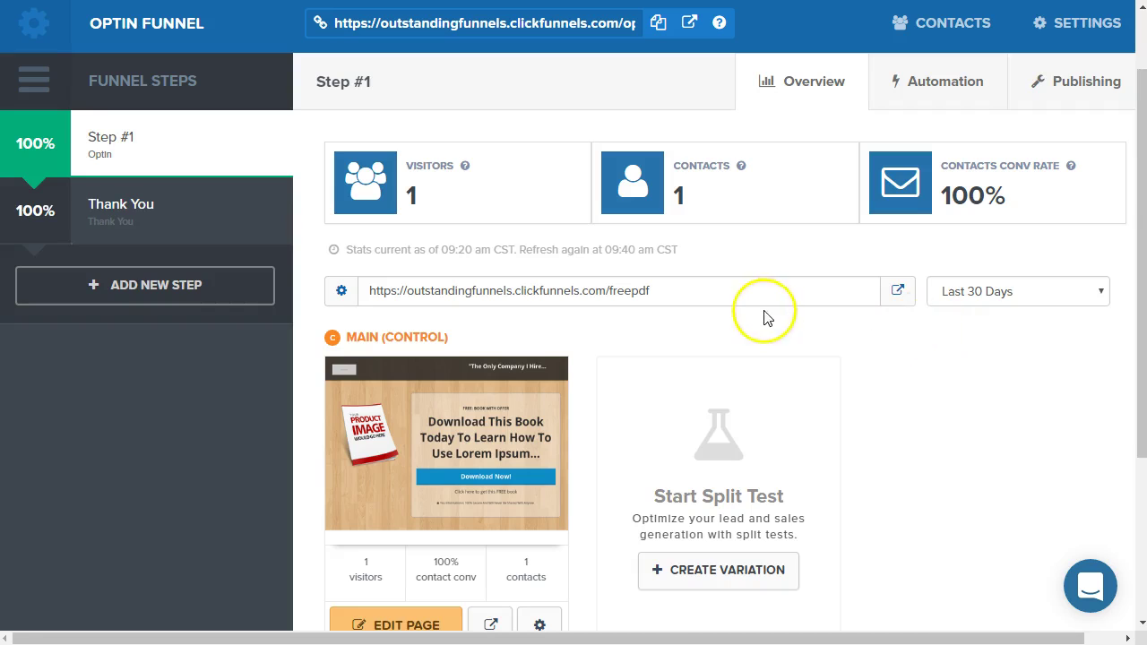
scroll(788, 321, up, 1)
Review Step #1's popup, optin-link, embedding and download cards, then request the popup code
click(1073, 177)
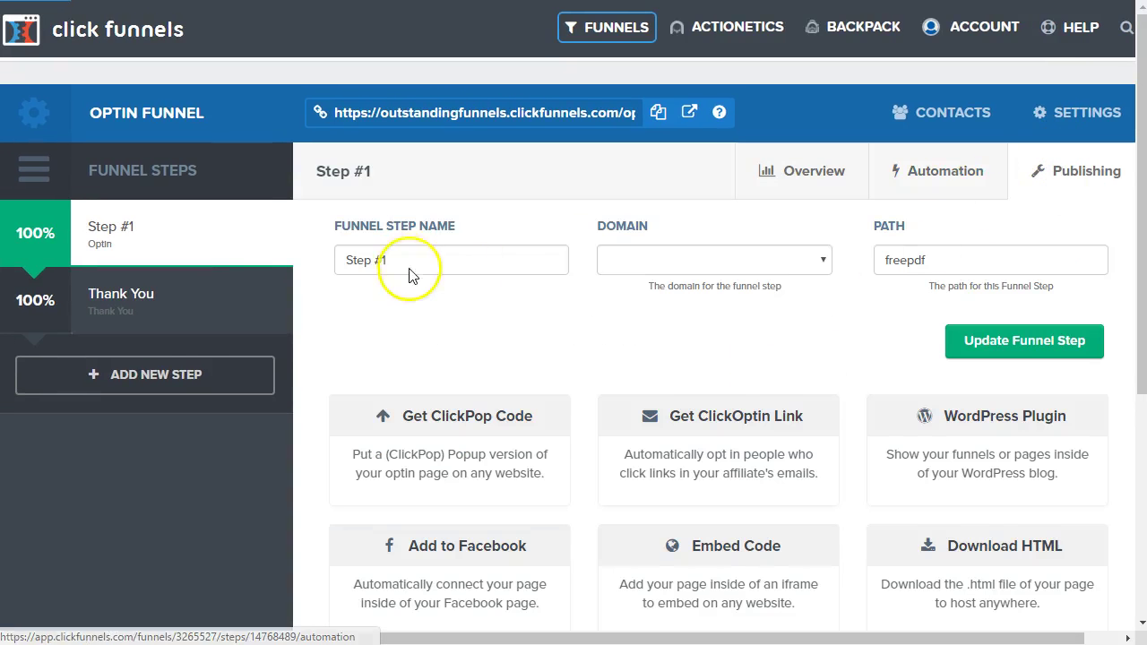
scroll(402, 263, down, 2)
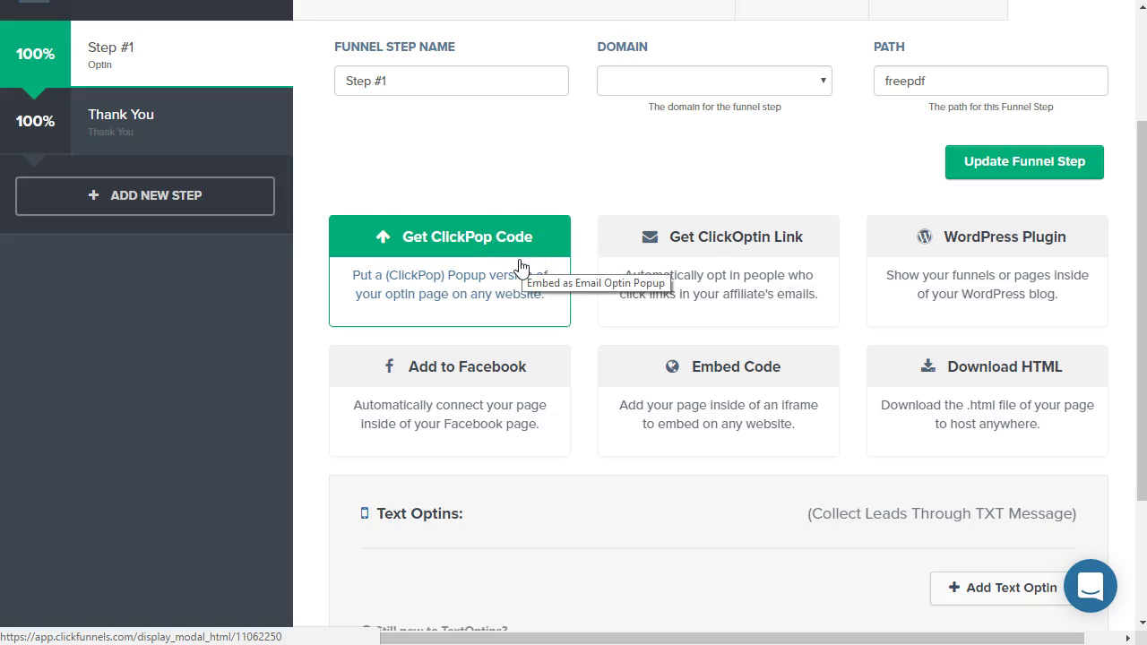
scroll(520, 267, up, 1)
click(115, 149)
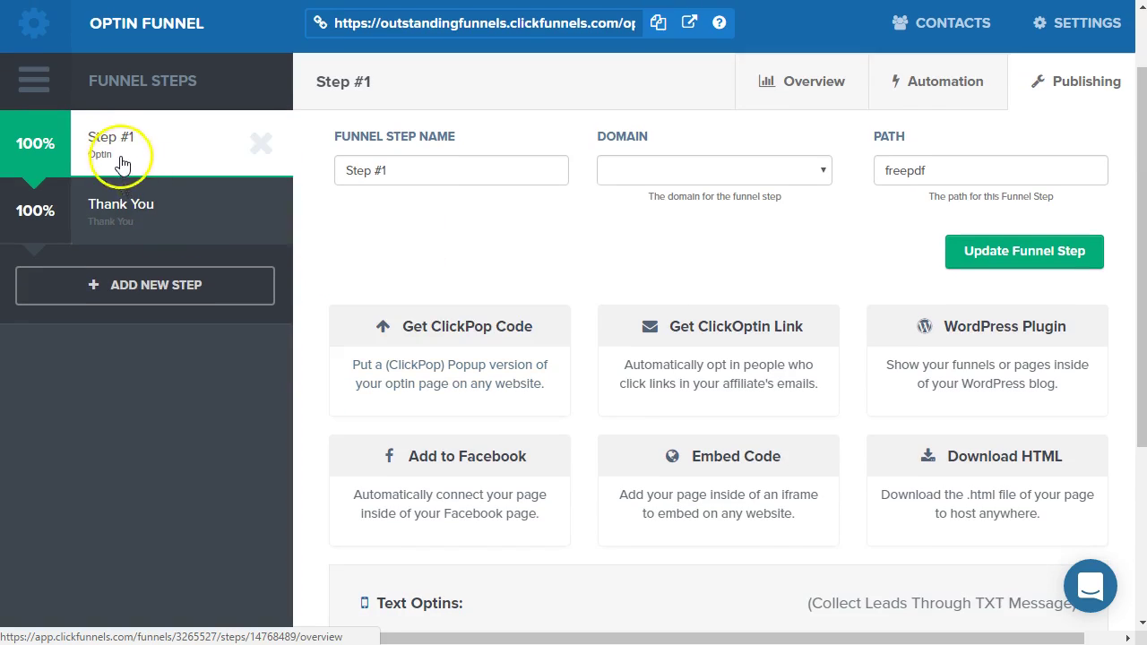
click(533, 332)
In the ClickOptin link settings, try Maropost as provider, reset it to none, and close
click(717, 336)
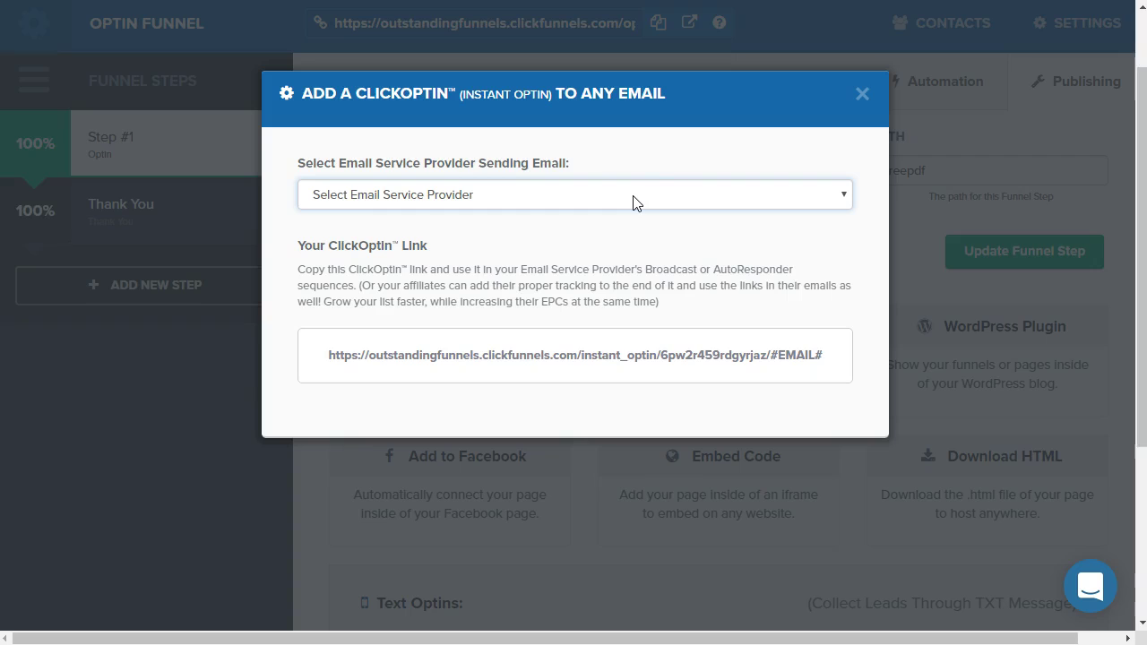
scroll(708, 268, up, 1)
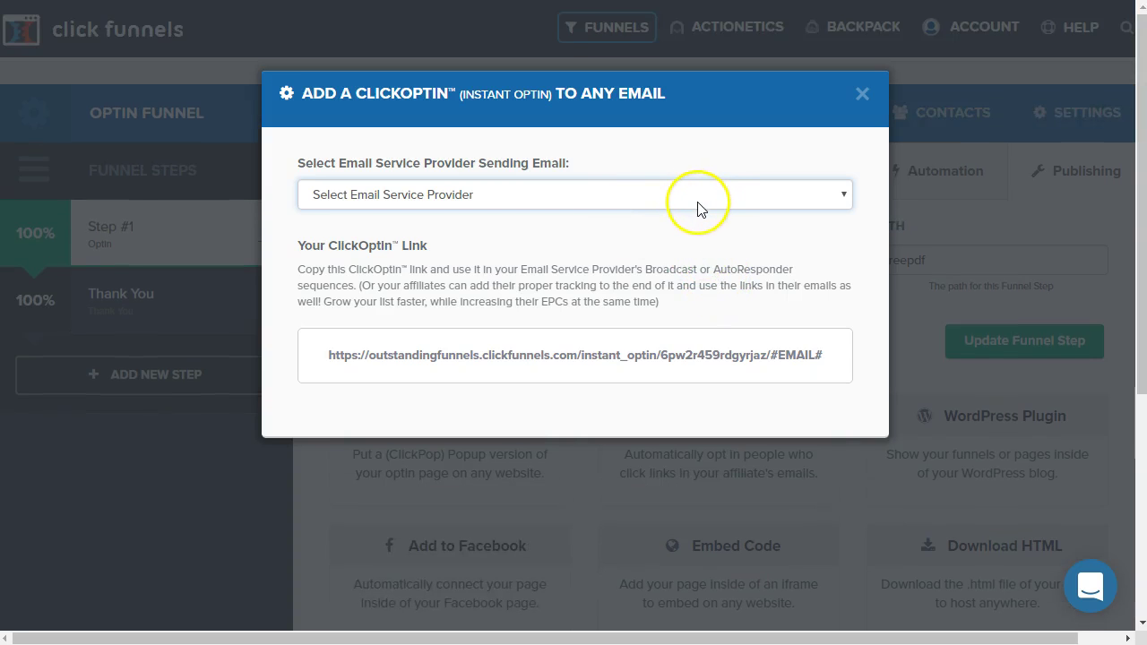
click(688, 197)
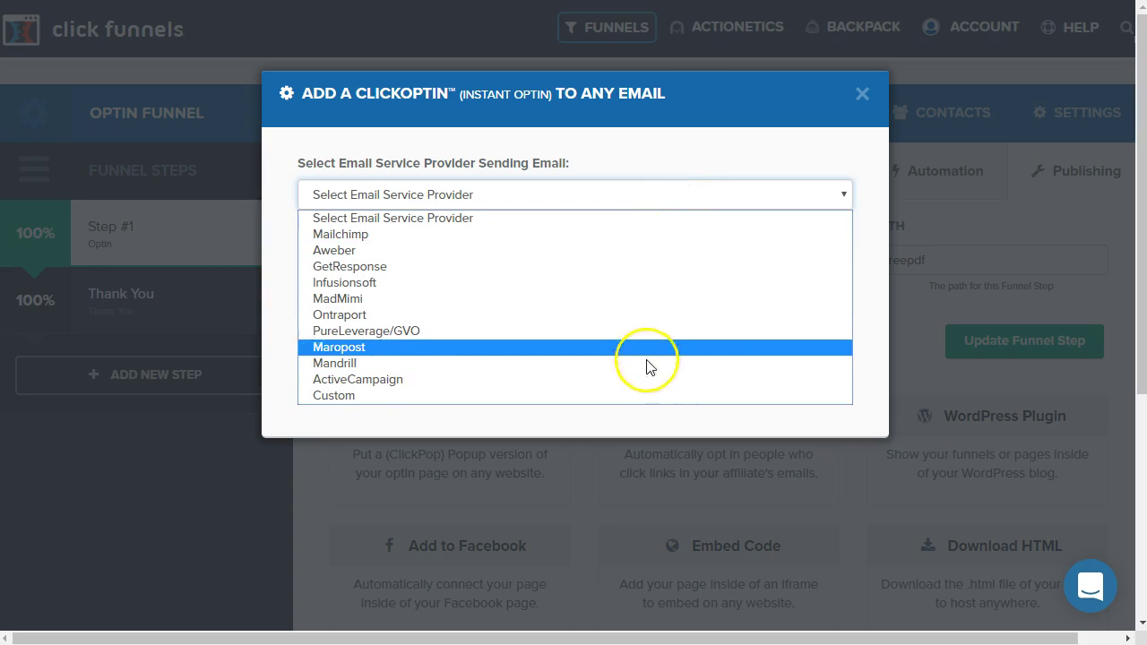
click(587, 347)
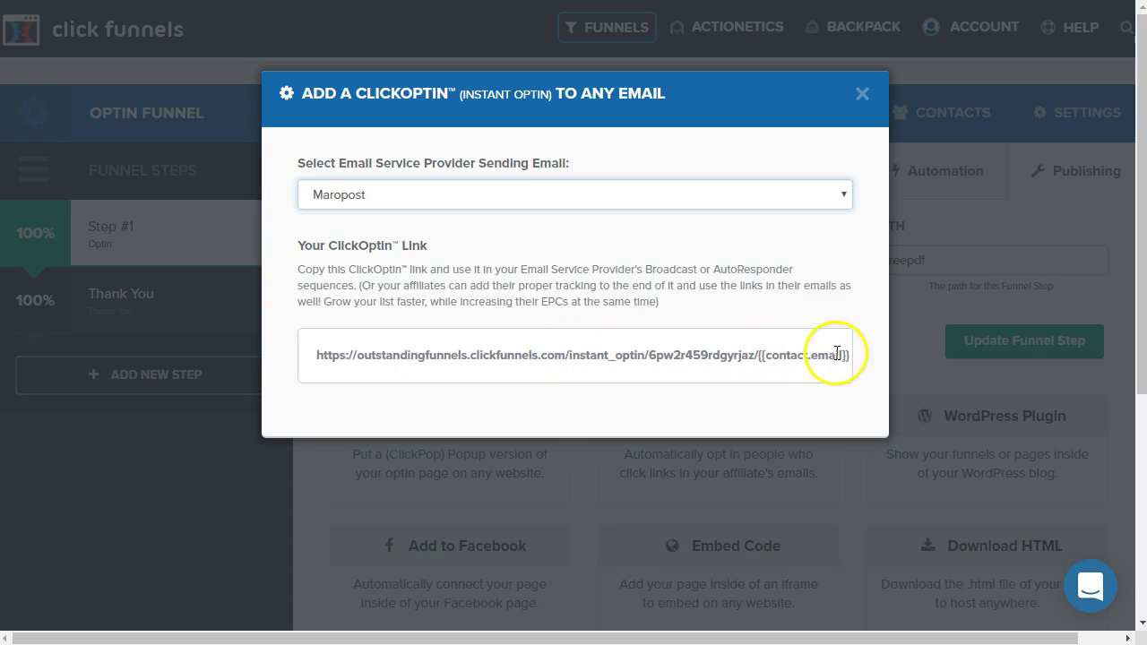
click(738, 195)
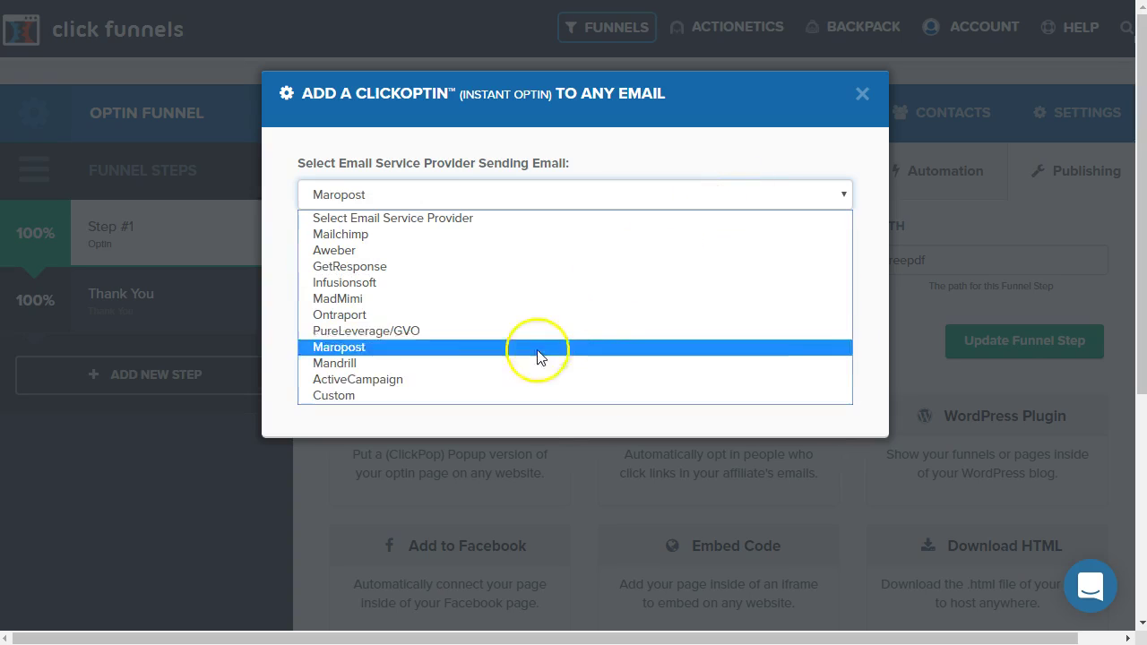
click(453, 219)
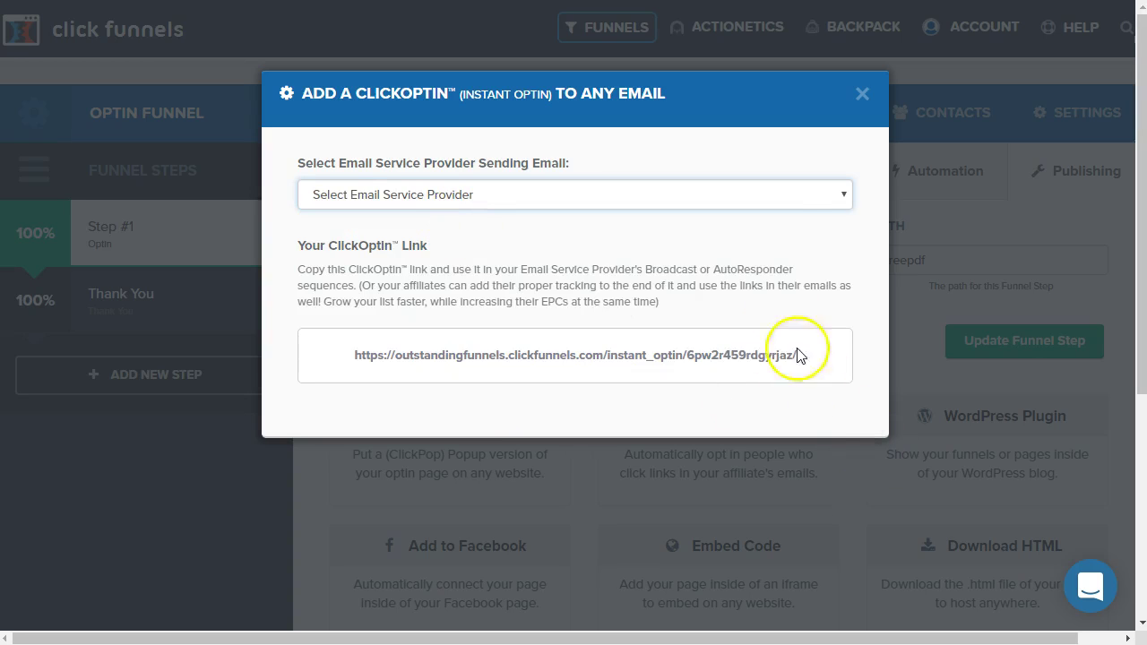
click(799, 197)
click(776, 197)
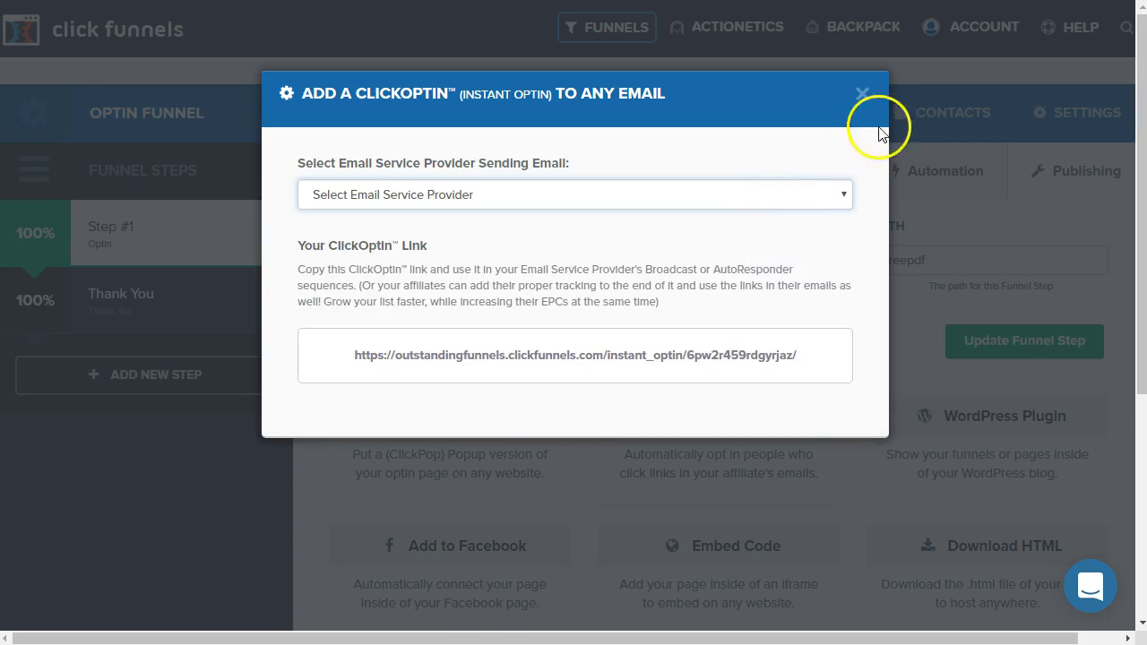
click(862, 95)
Reopen the ClickOptin link, select the #EMAIL# link for copying, then close the dialog
click(749, 423)
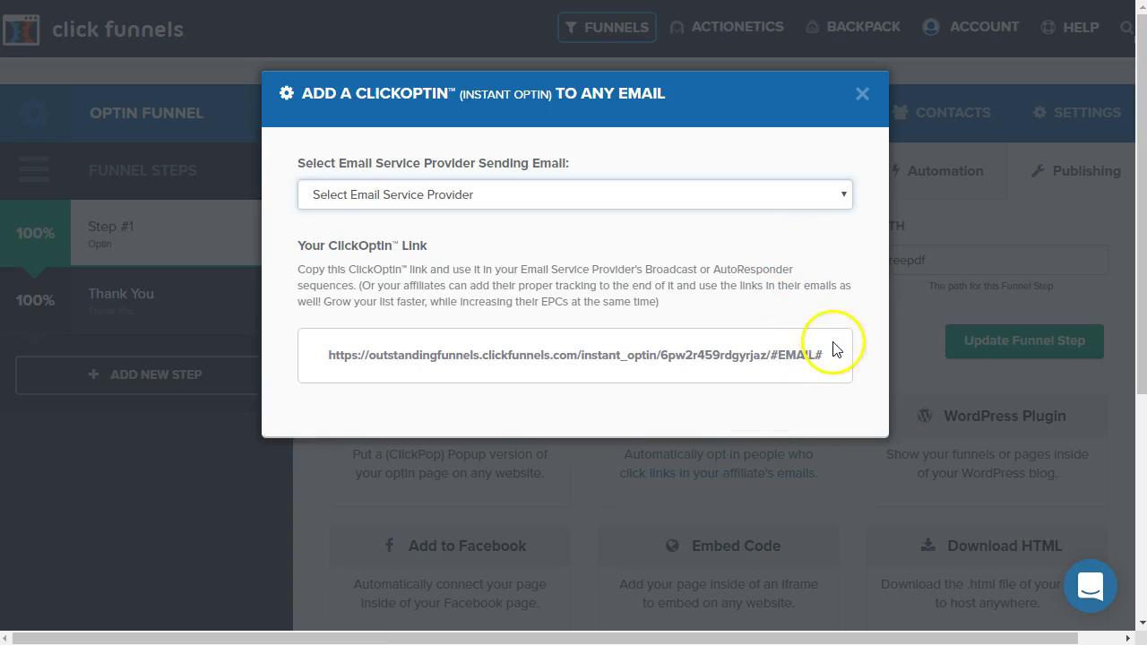
triple_click(794, 353)
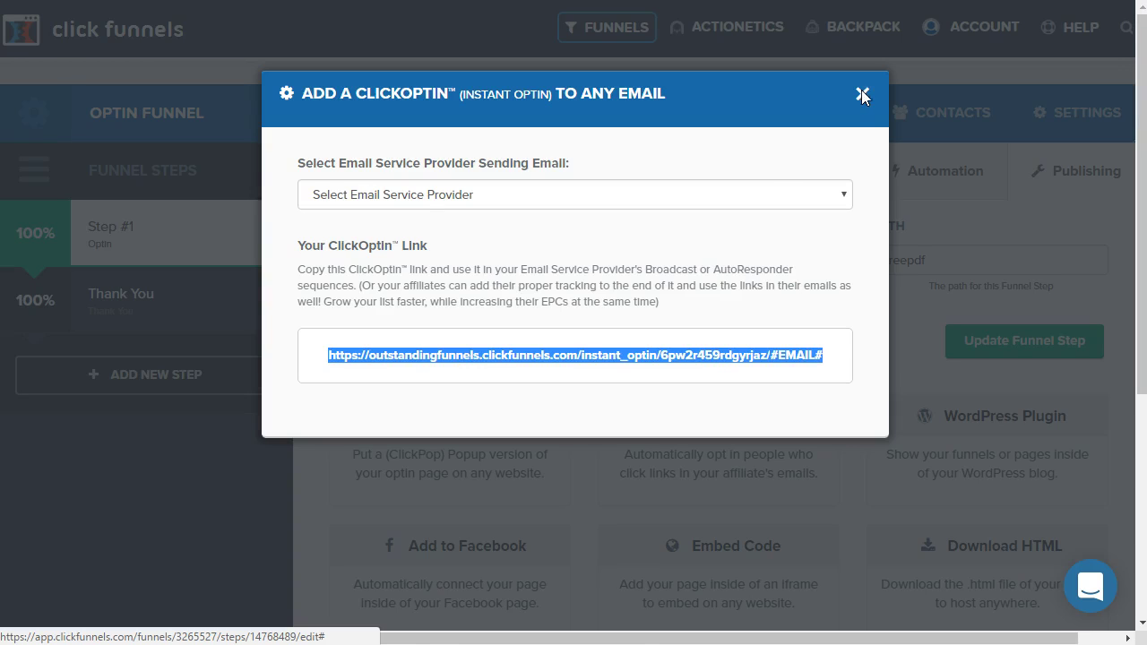
click(861, 93)
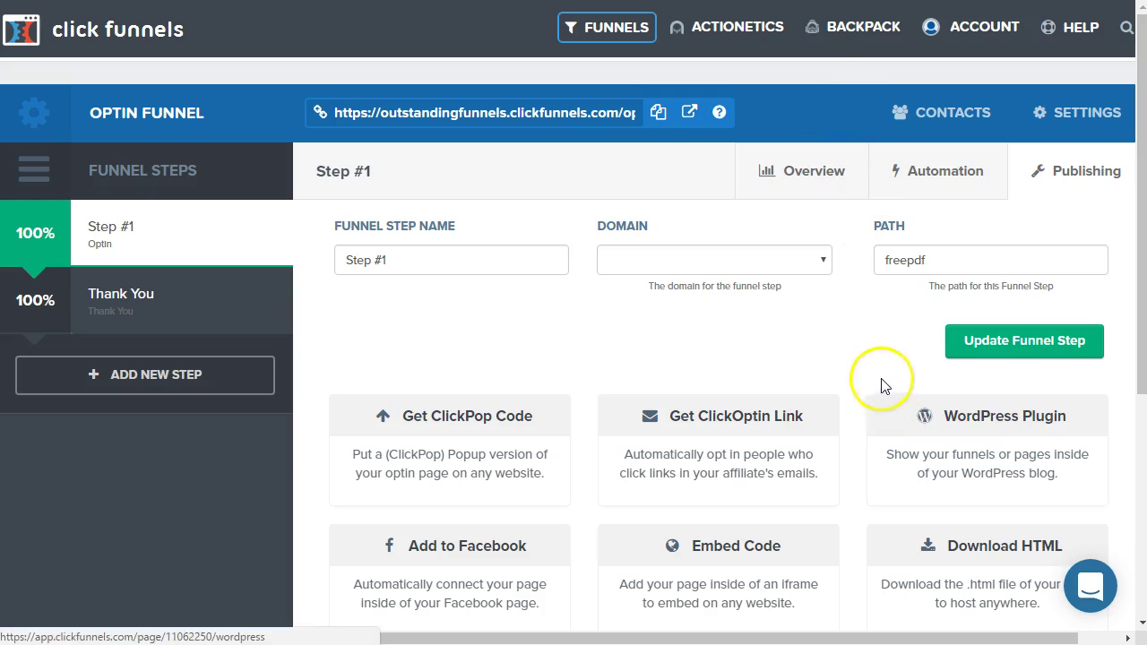
scroll(882, 384, down, 1)
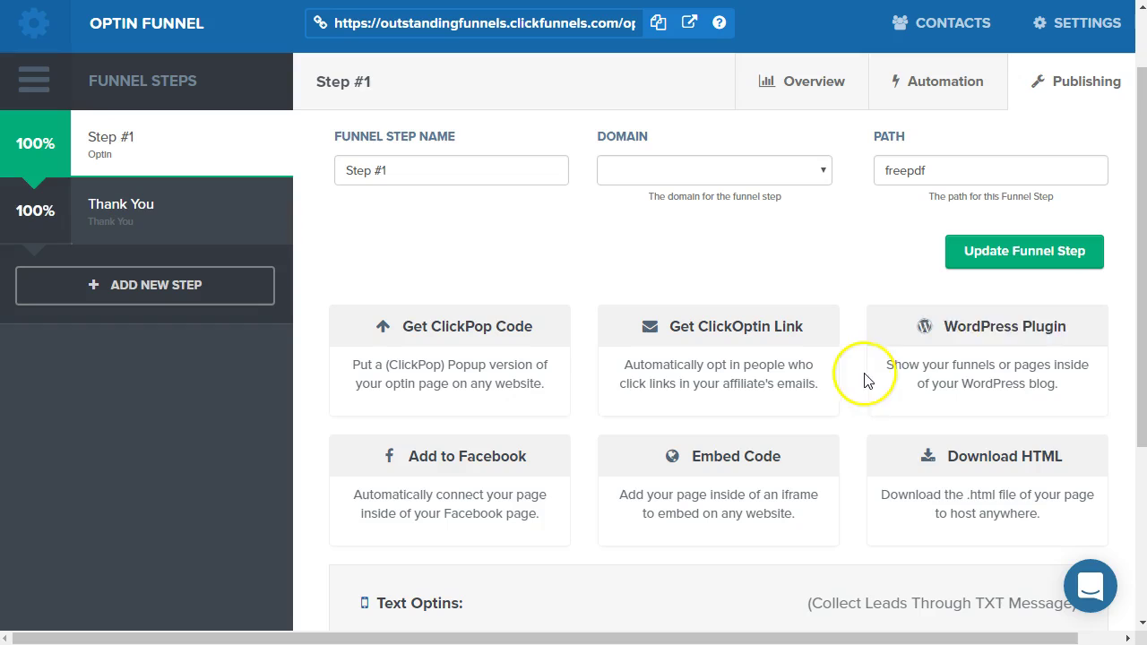
click(1029, 359)
click(1039, 363)
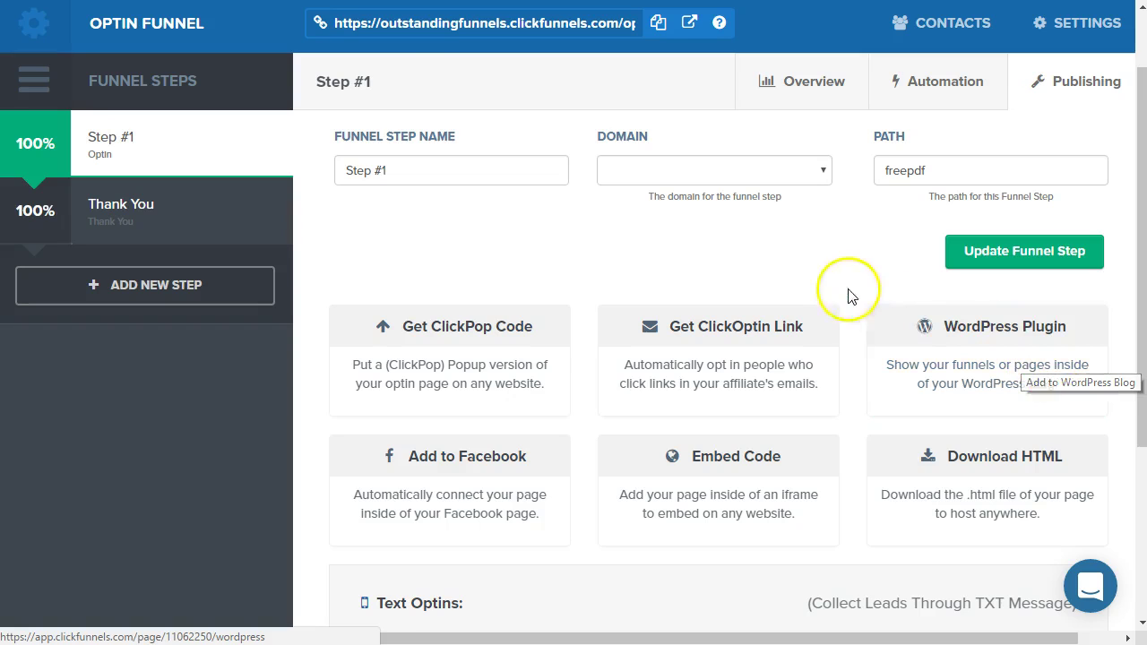
click(609, 23)
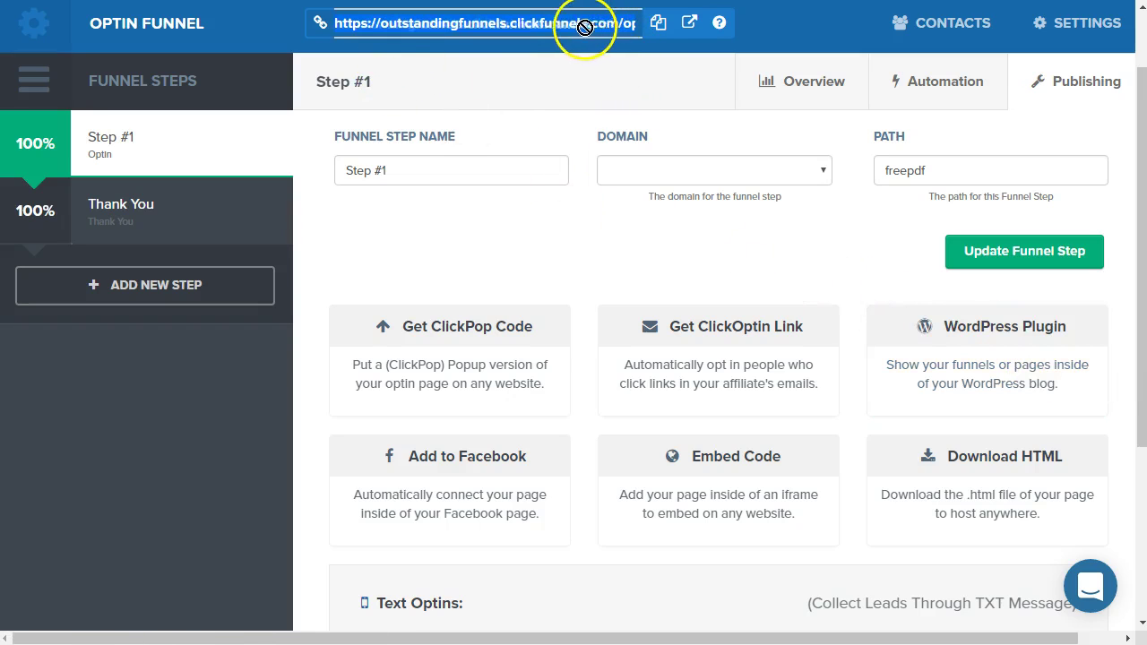
scroll(646, 180, down, 1)
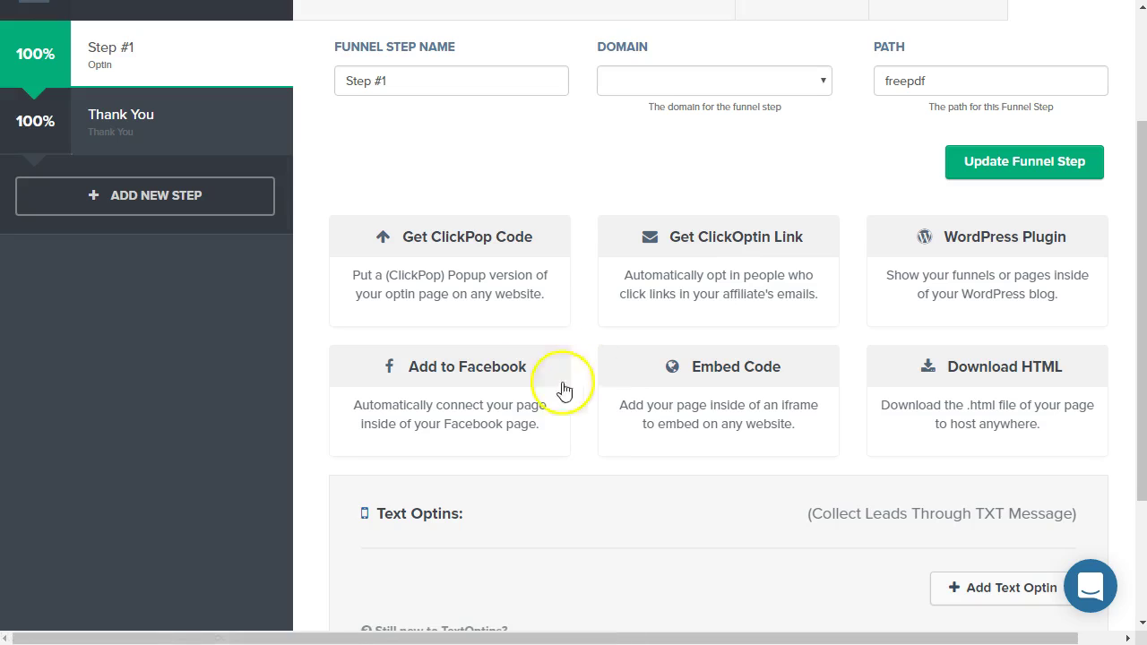
click(715, 401)
drag(714, 315, 277, 277)
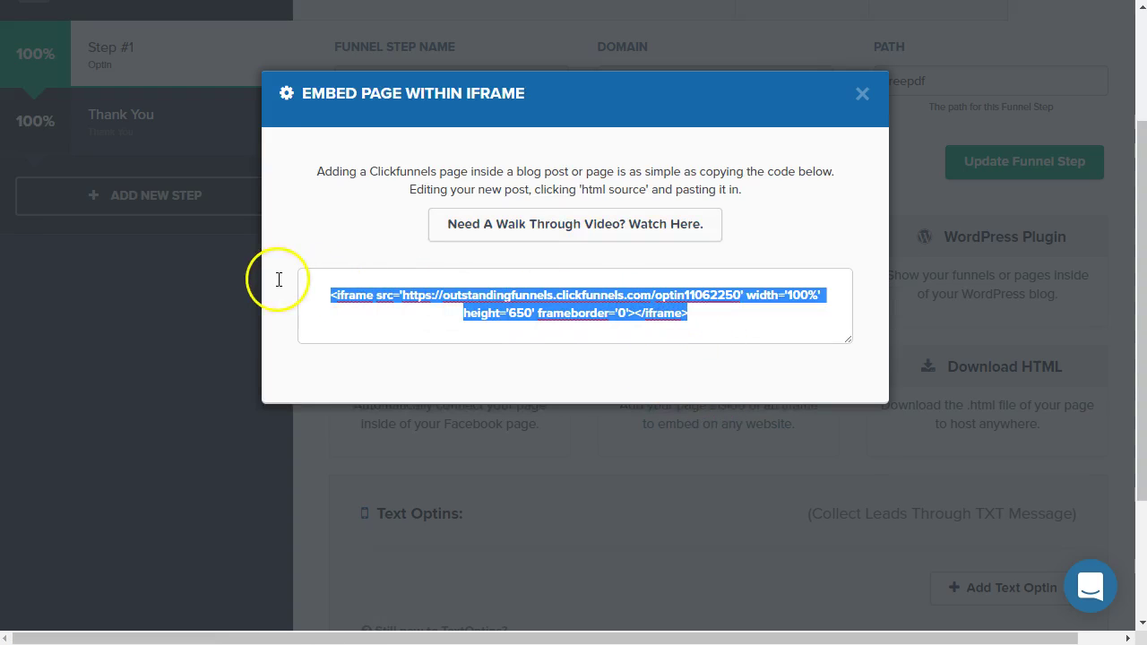
click(863, 95)
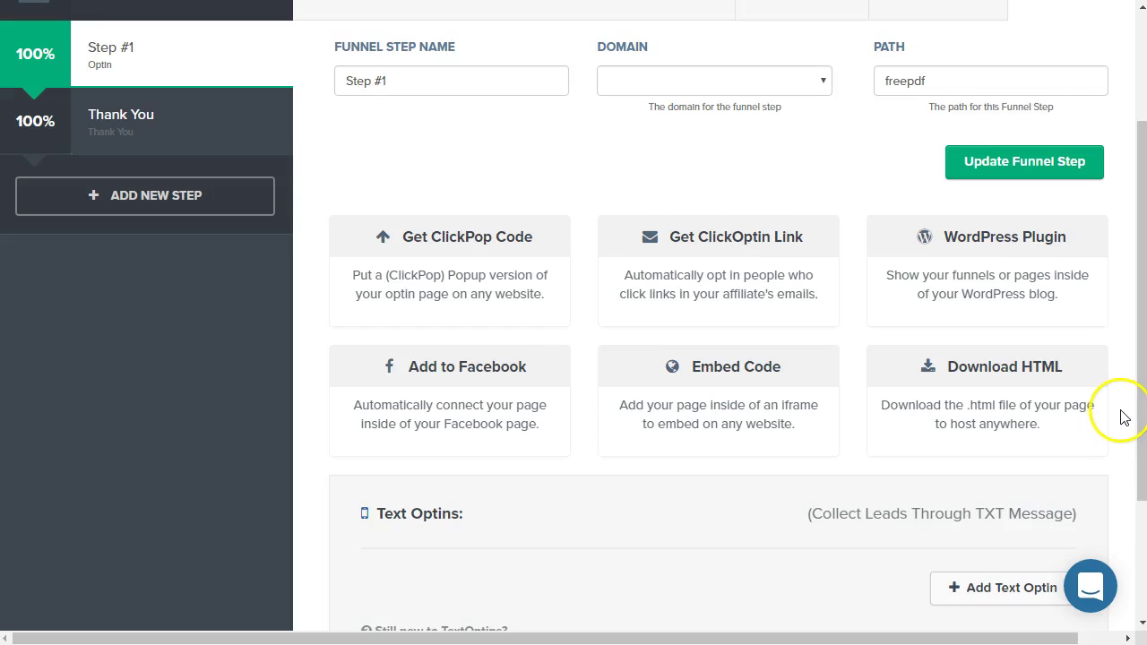
scroll(1123, 417, down, 3)
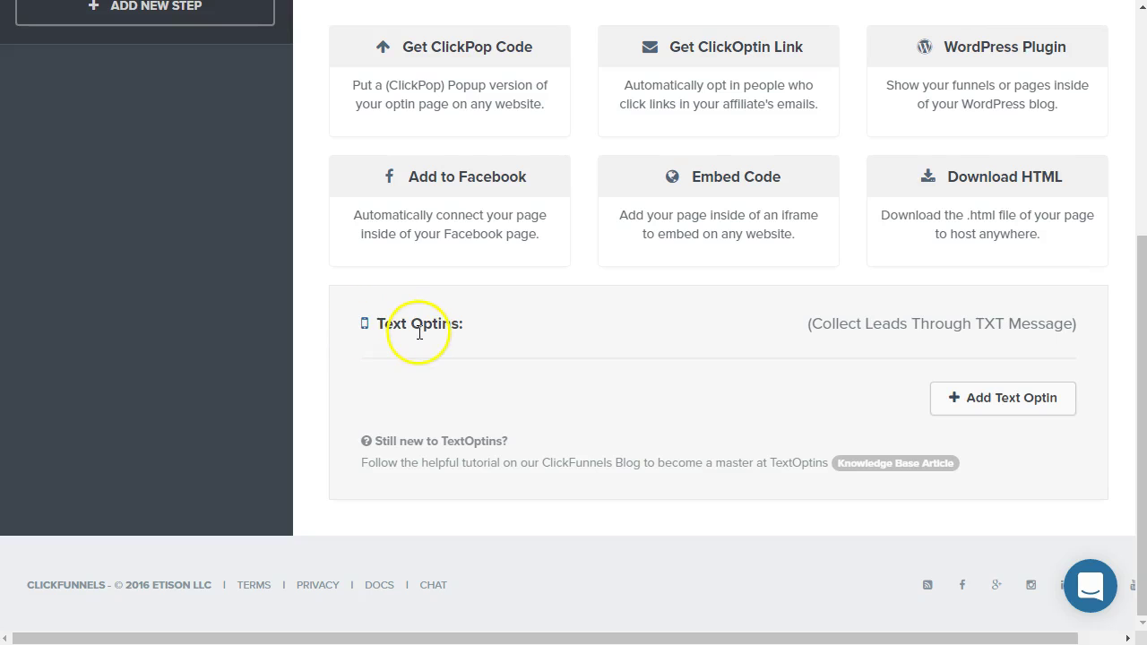
click(995, 404)
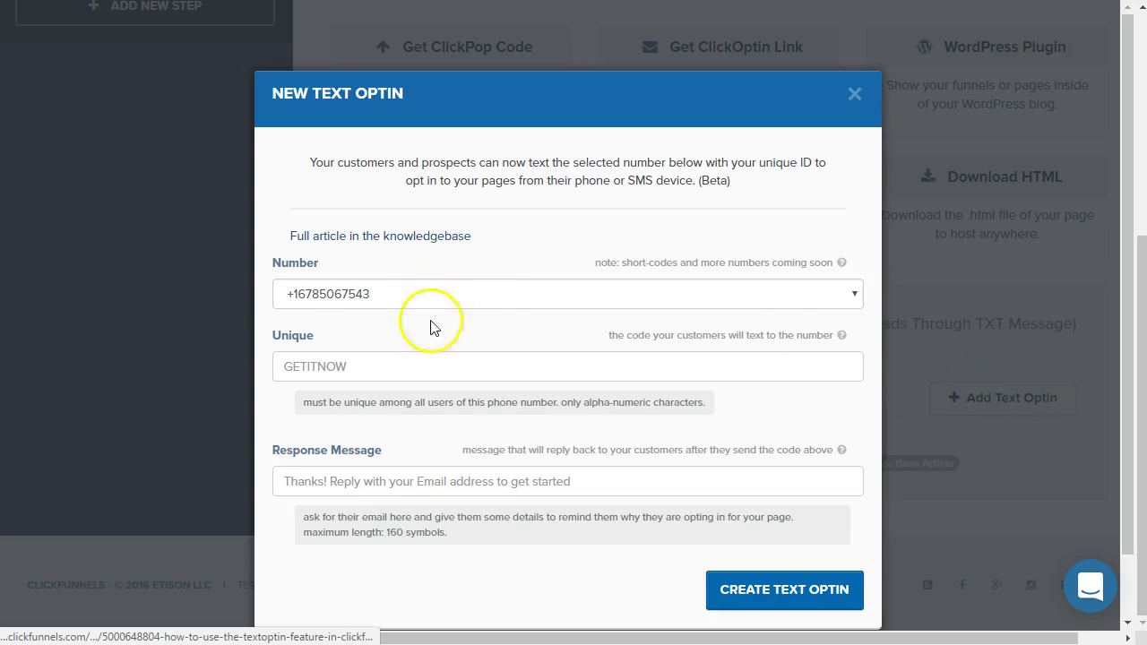
click(374, 368)
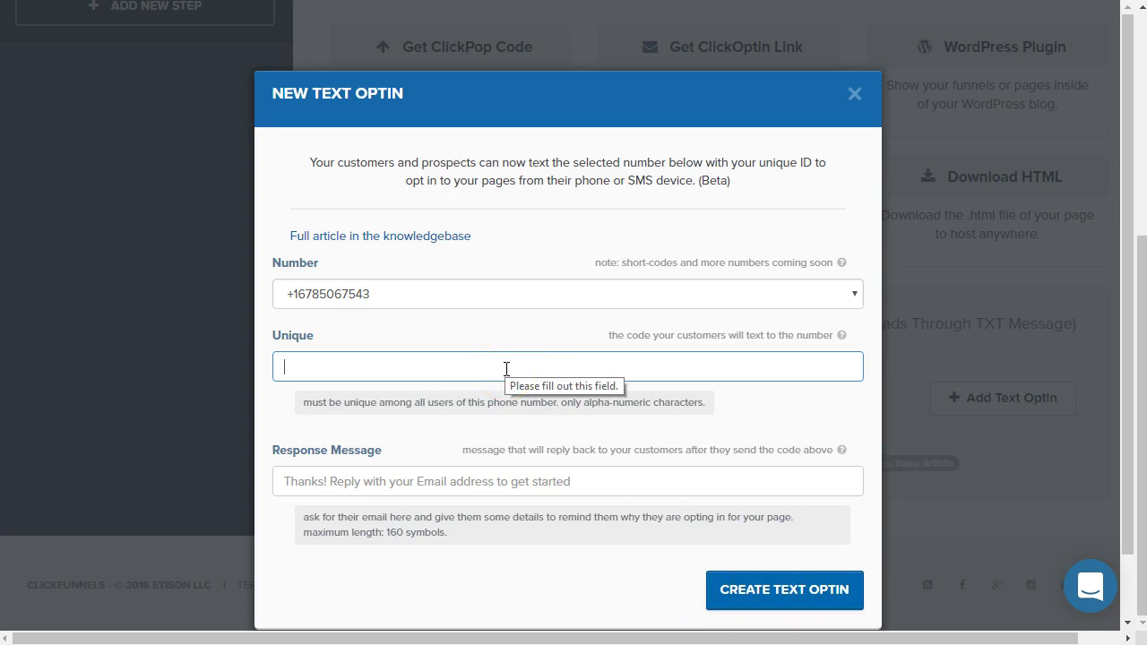
click(342, 300)
click(412, 295)
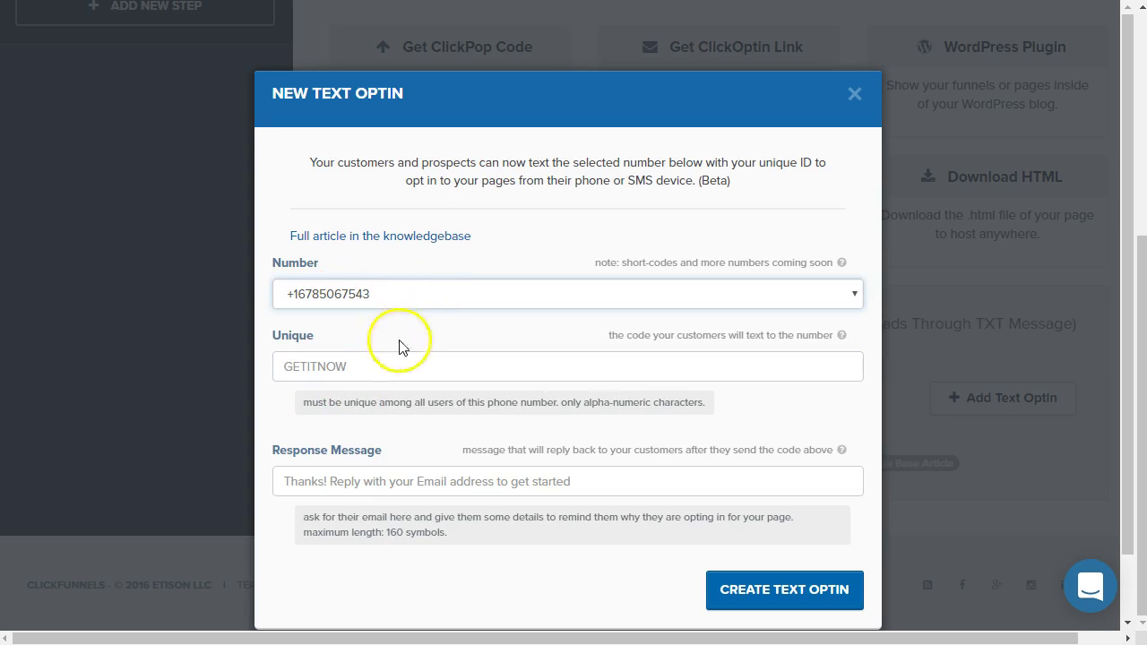
click(377, 484)
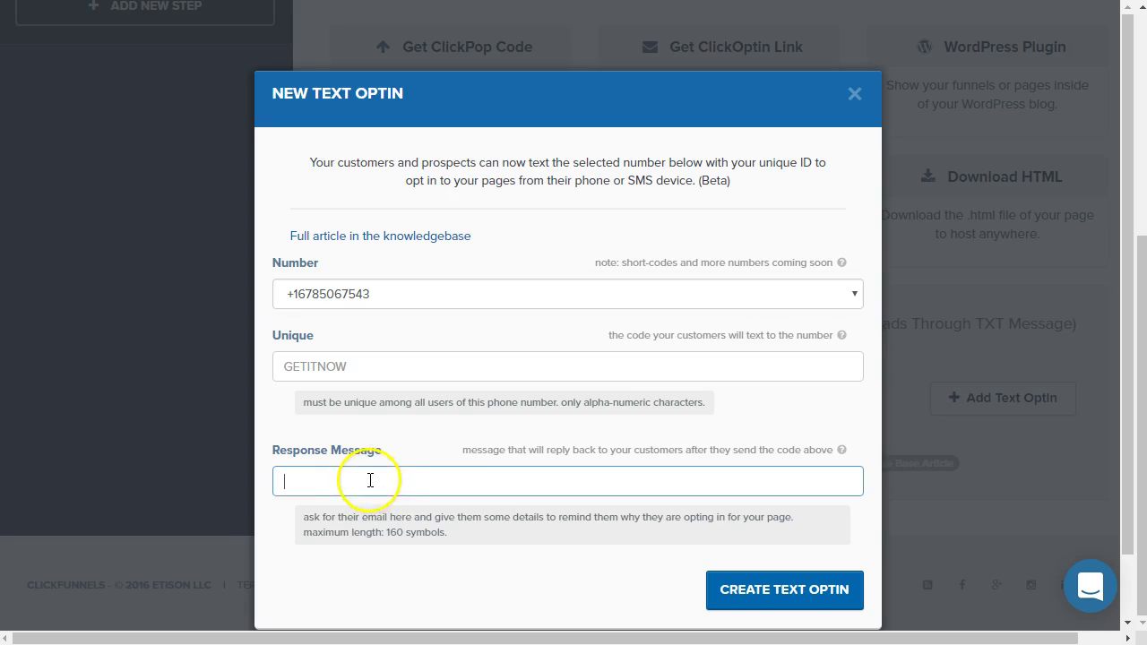
scroll(226, 441, up, 4)
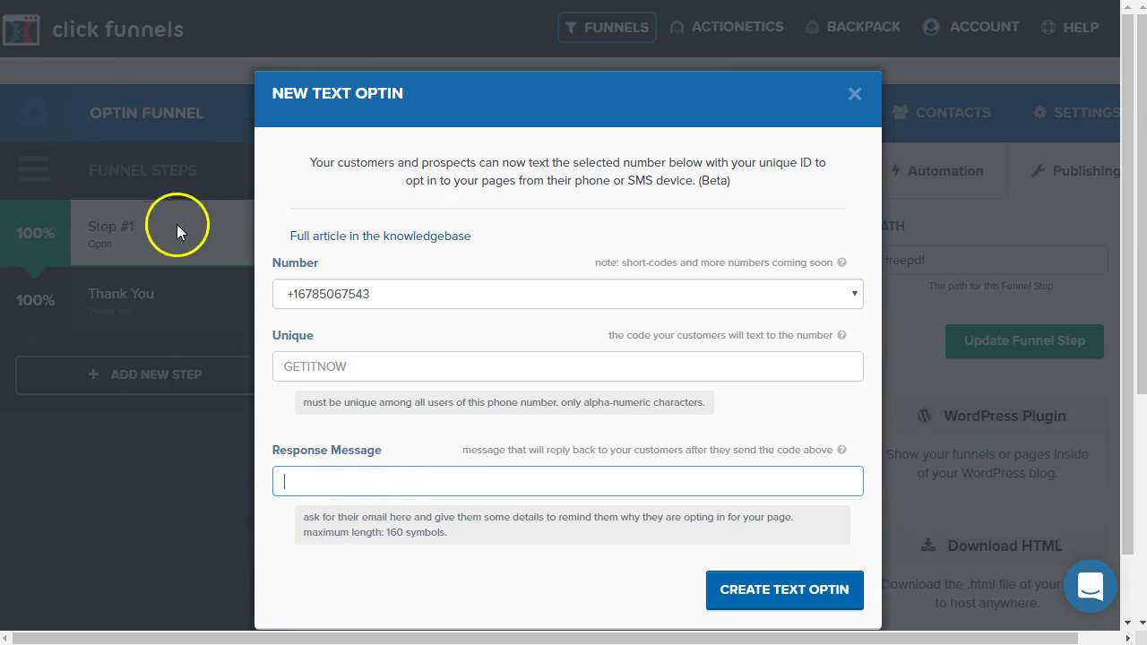
scroll(384, 535, down, 2)
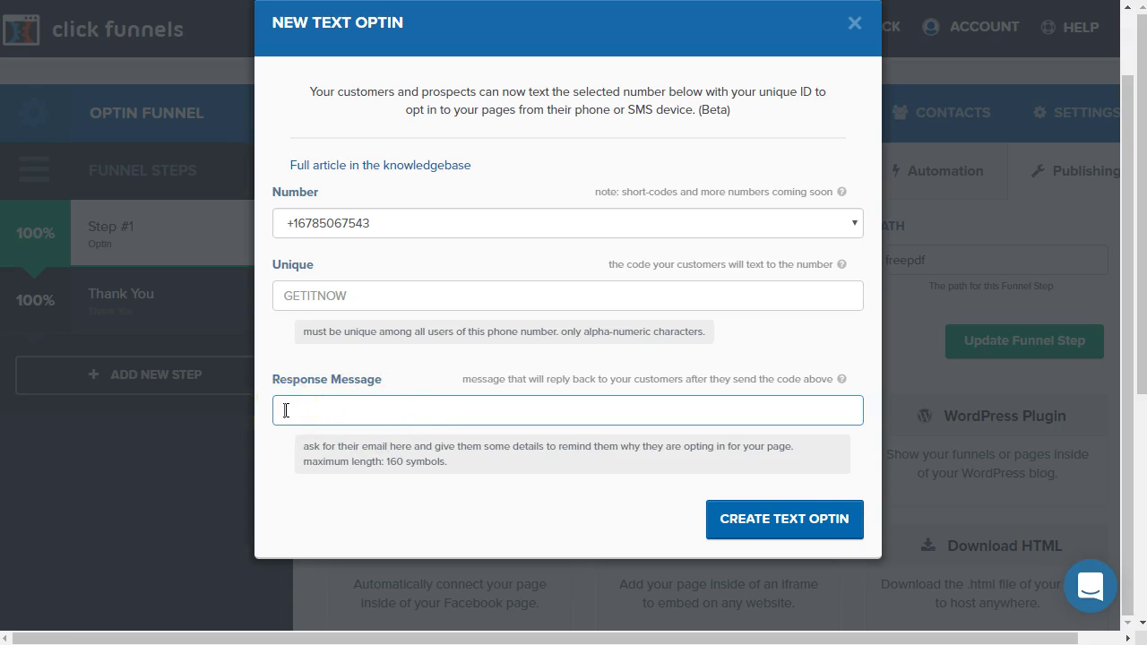
scroll(314, 432, down, 2)
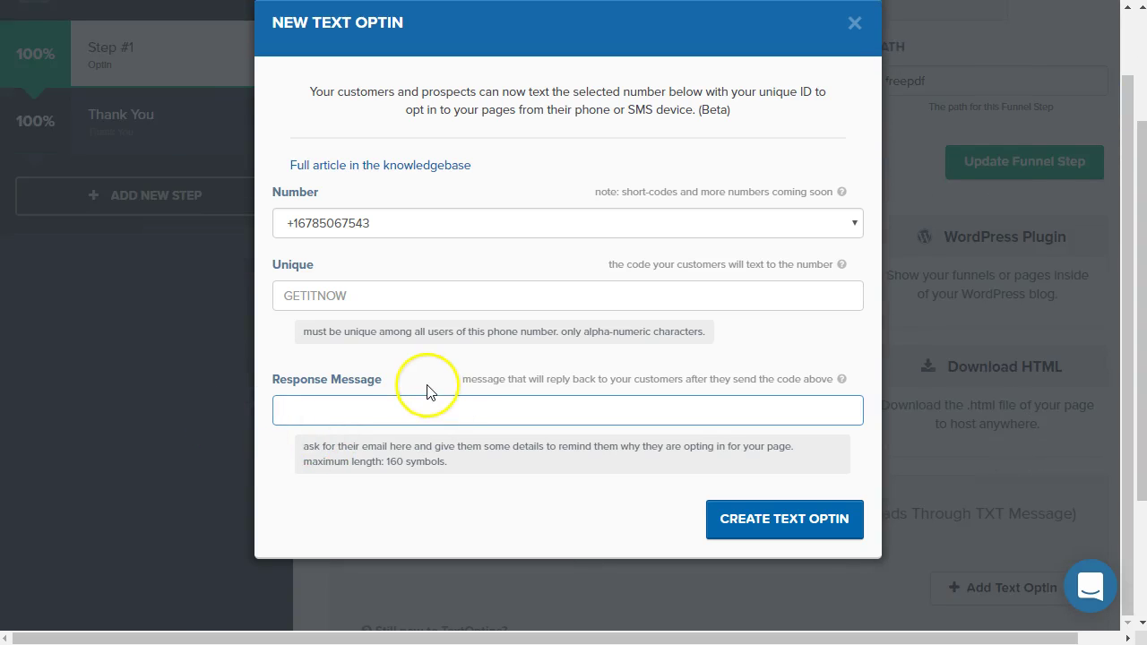
Discard the new text optin and open Step #1's Overview showing 1 visitor and 1 contact
click(854, 40)
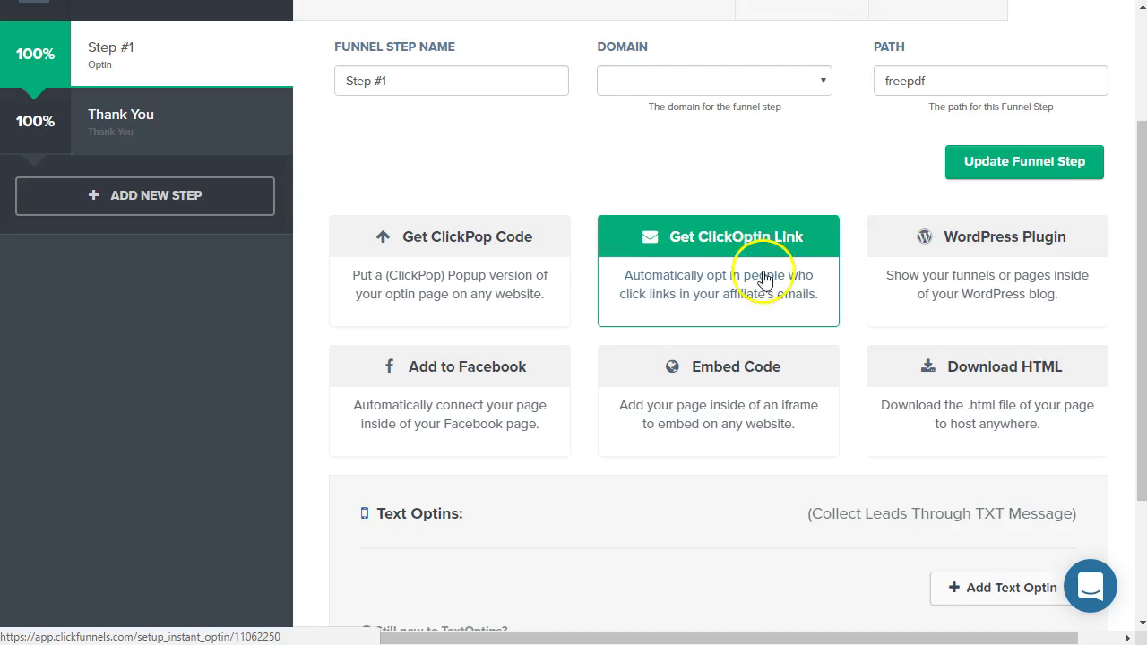
scroll(699, 282, up, 2)
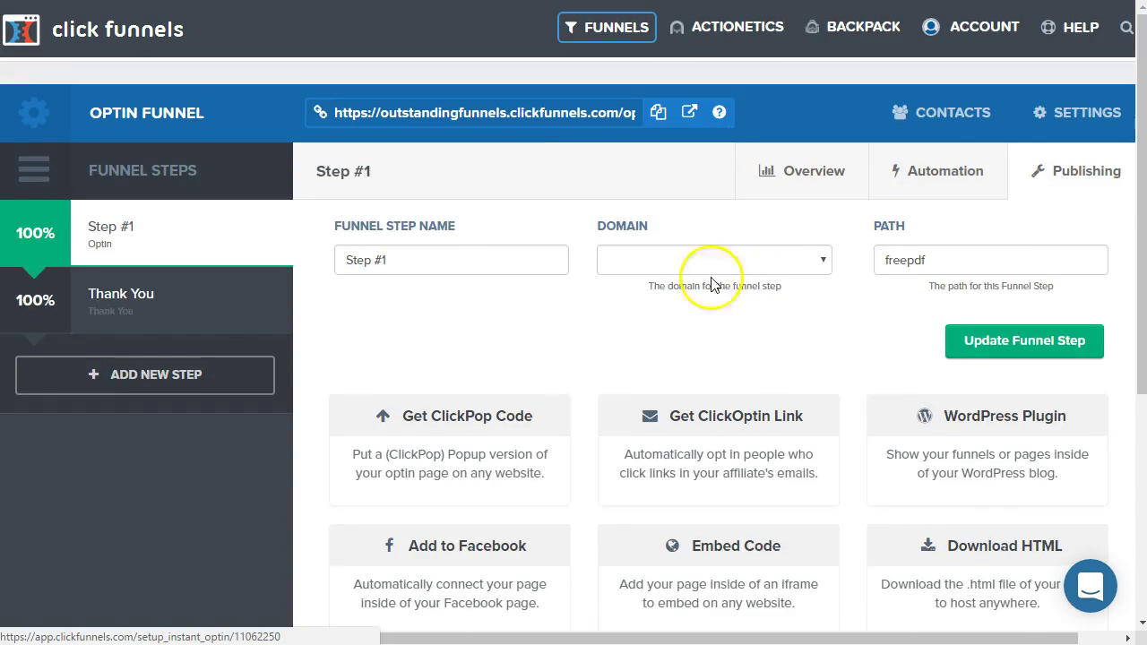
click(108, 256)
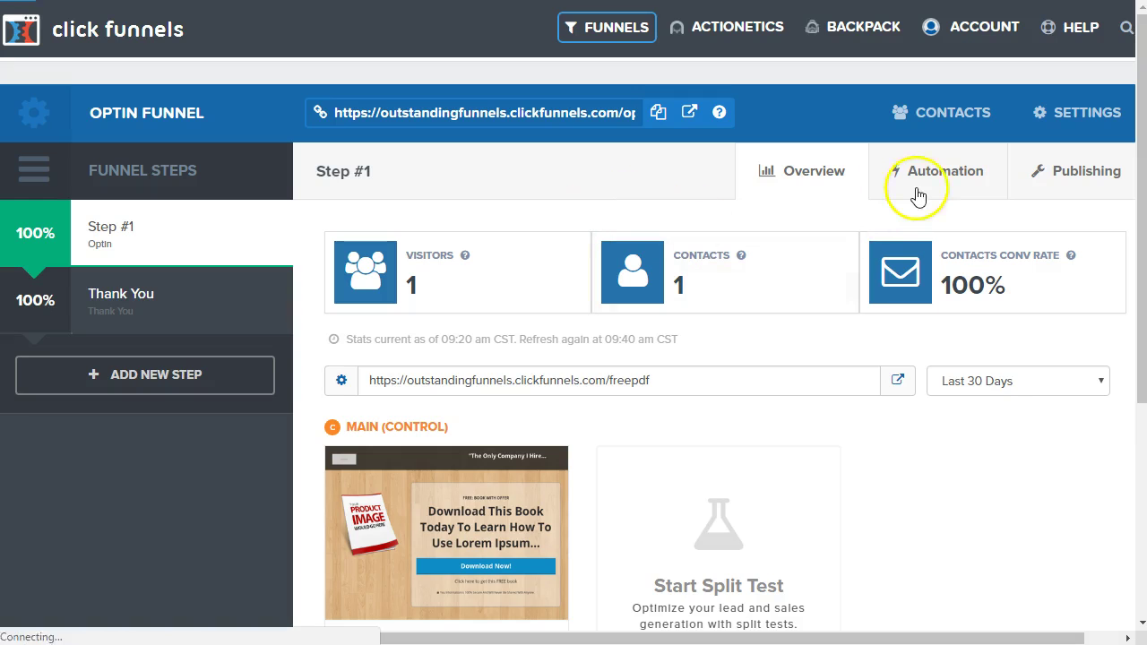